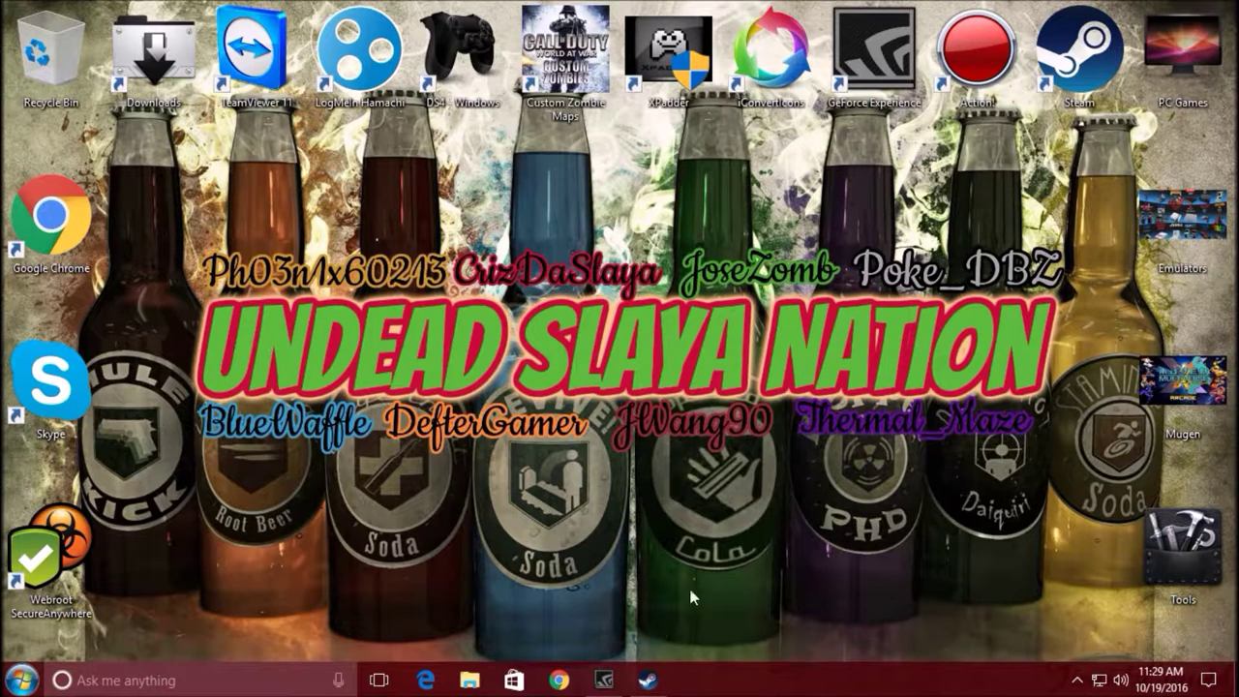
Step: Launch Black Ops III from the Steam library and choose Play Offline
mouse_move(647, 681)
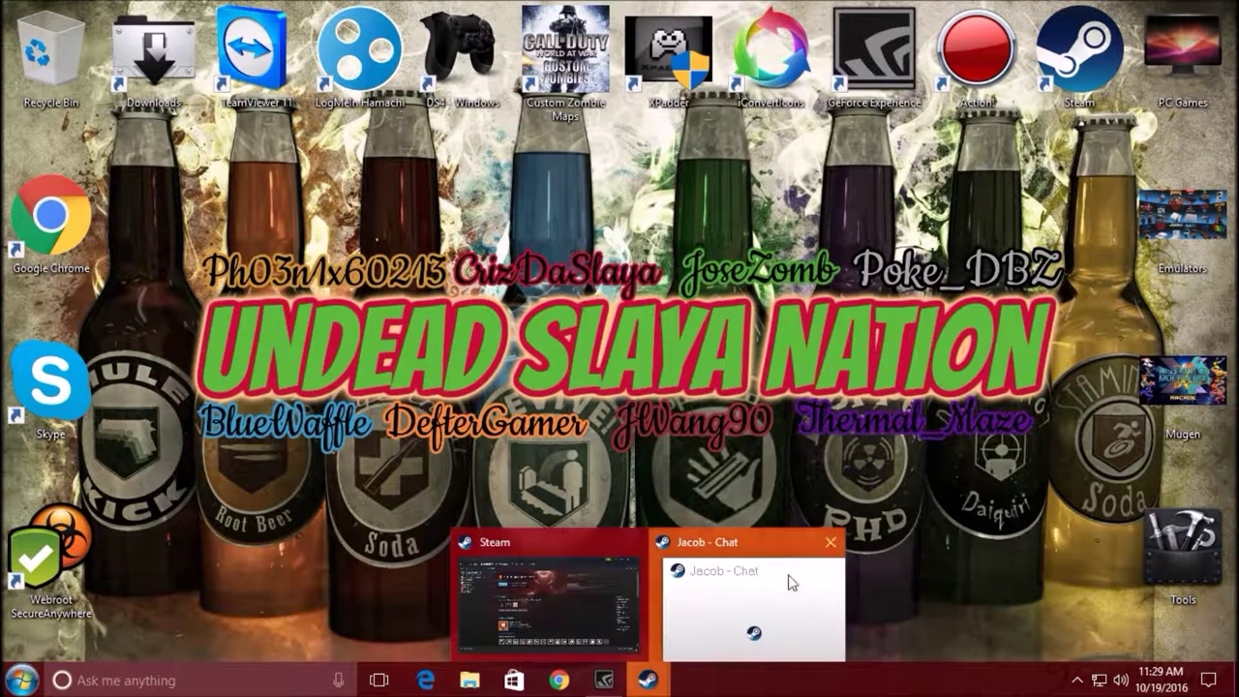
click(831, 542)
click(611, 591)
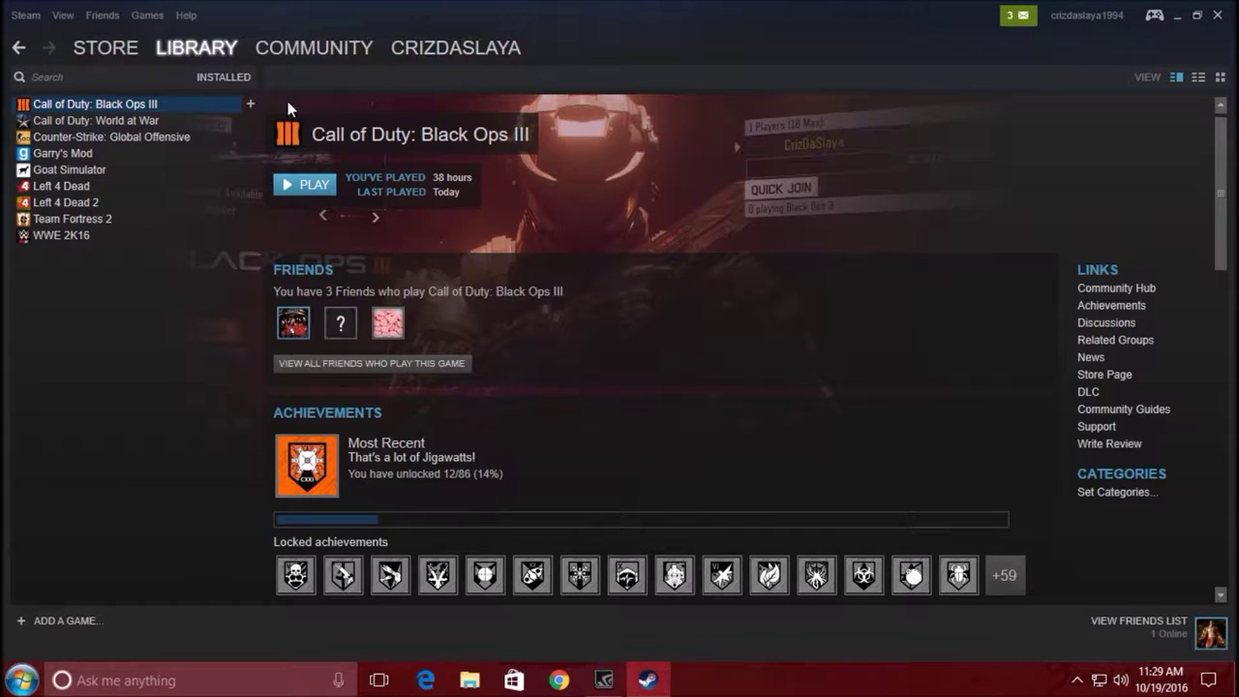
right_click(151, 104)
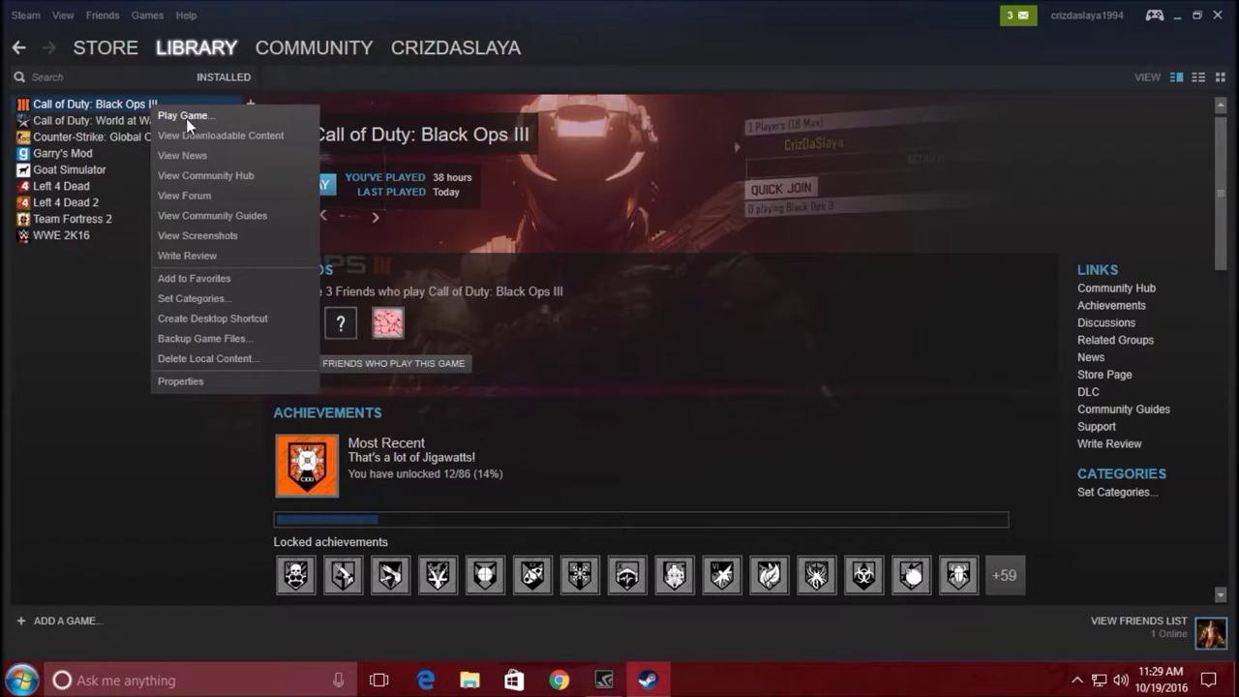
click(186, 118)
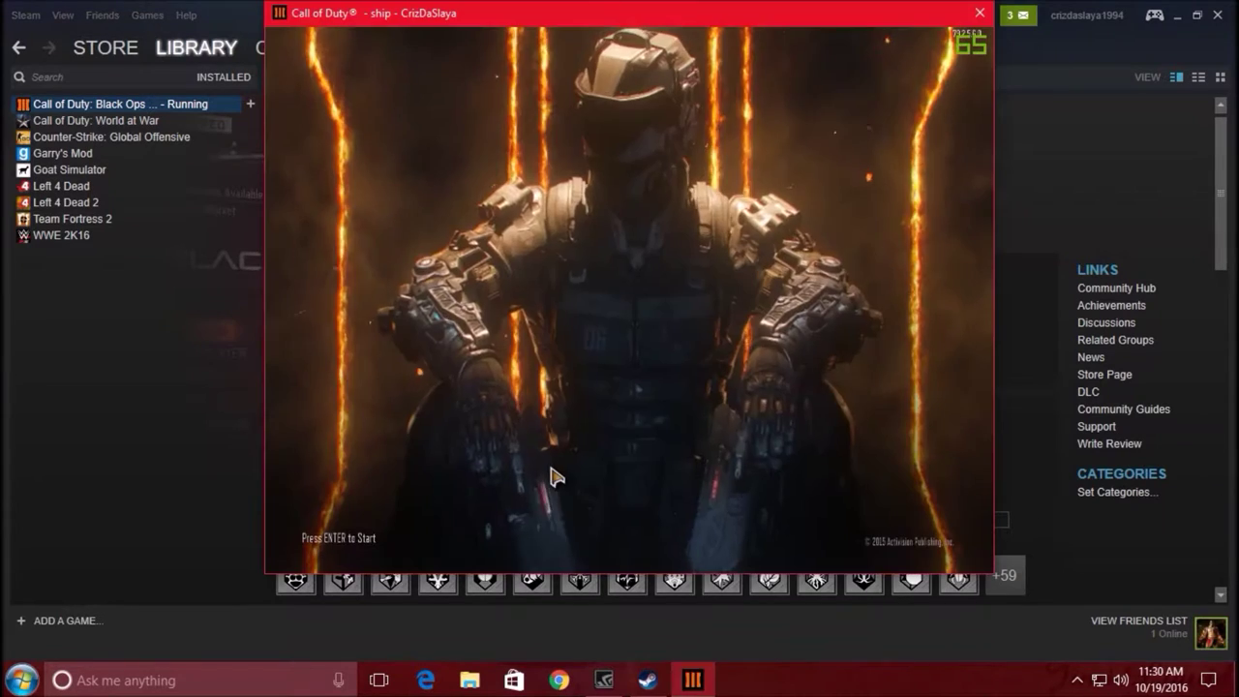
key(Return)
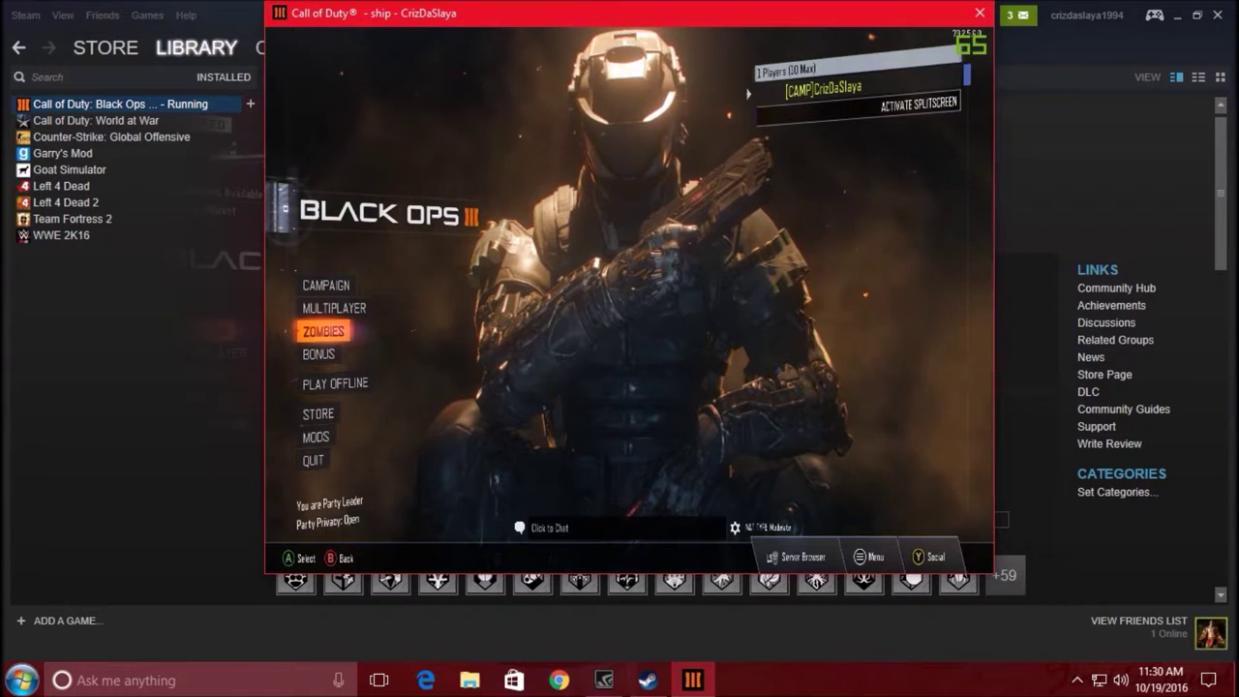
key(Down)
key(Down)
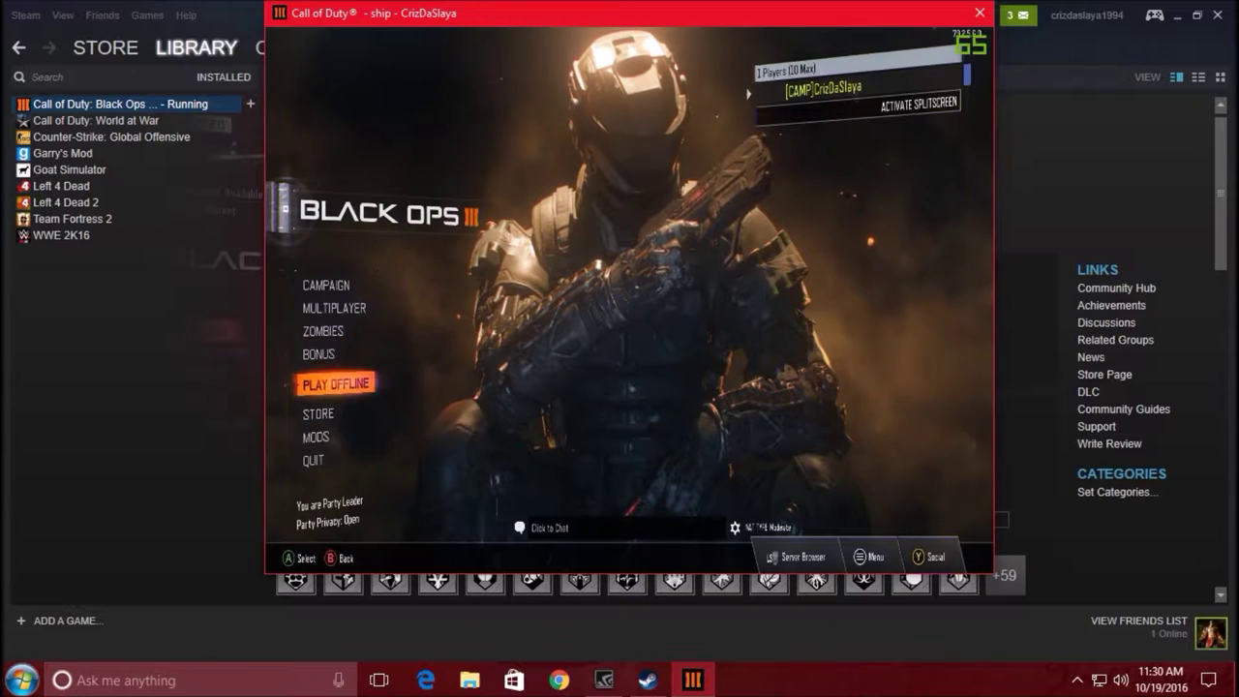
key(Return)
key(Return)
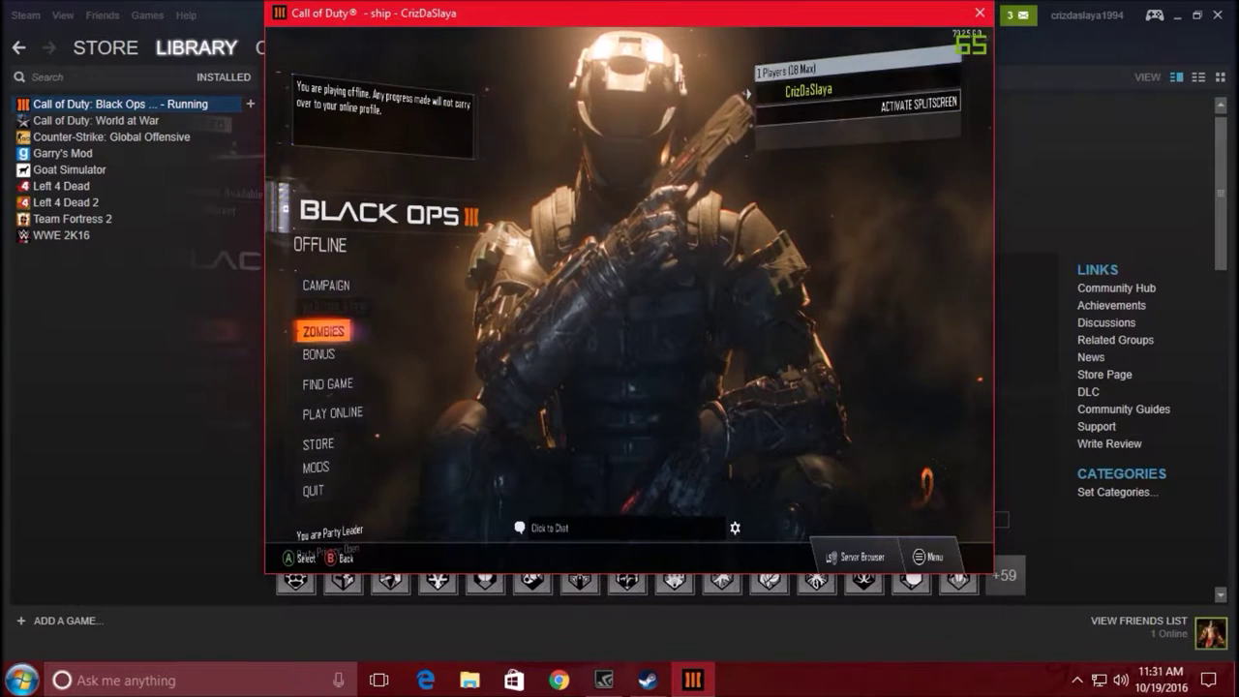
Step: Enter Zombies and open Weapon Kits > Submachine Guns, previewing the Vesper
key(Return)
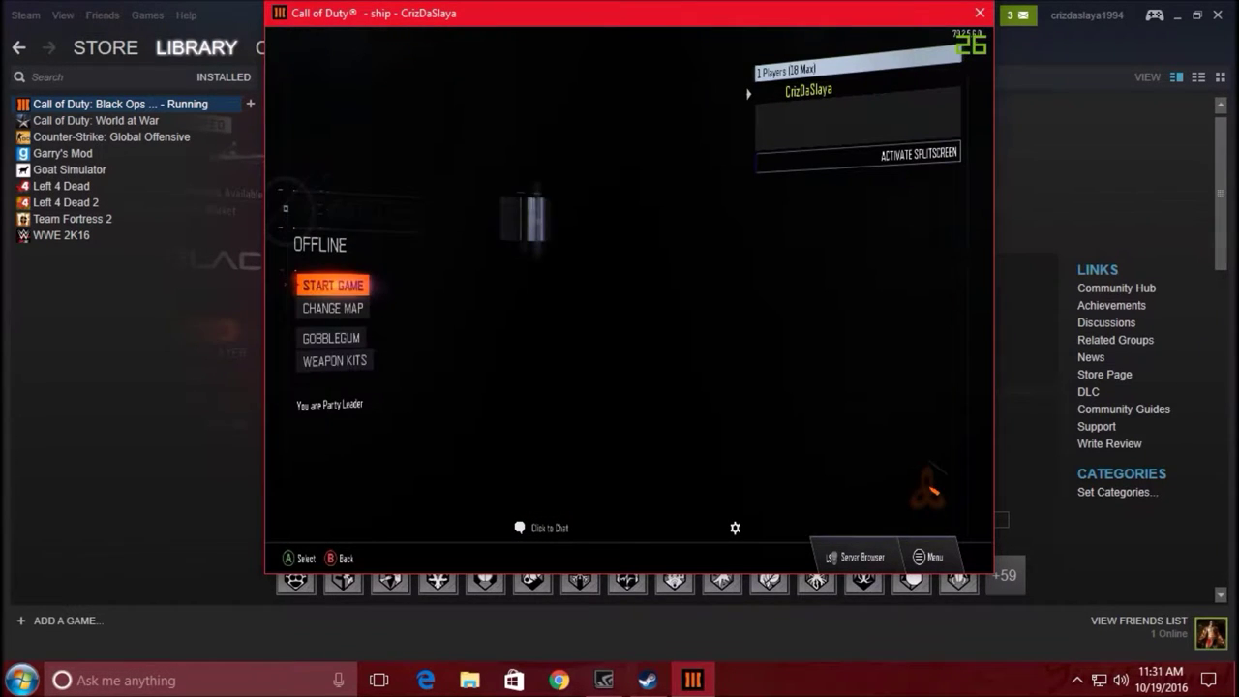
key(Down)
key(Down)
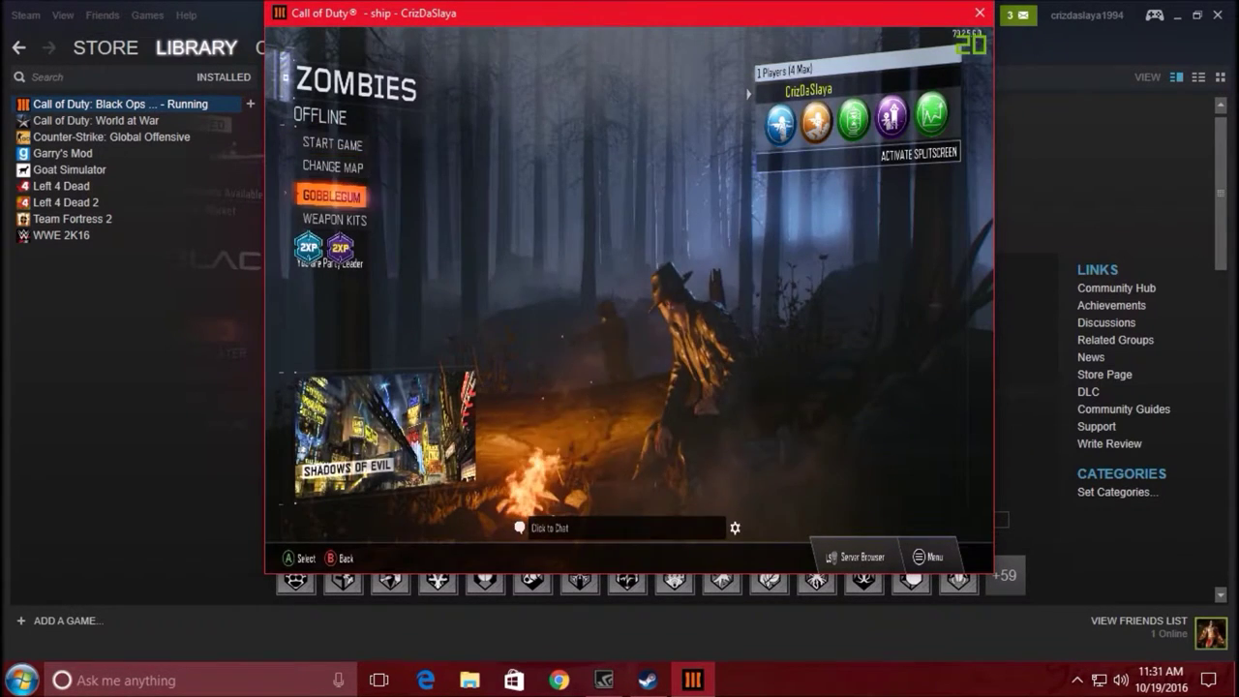
key(Down)
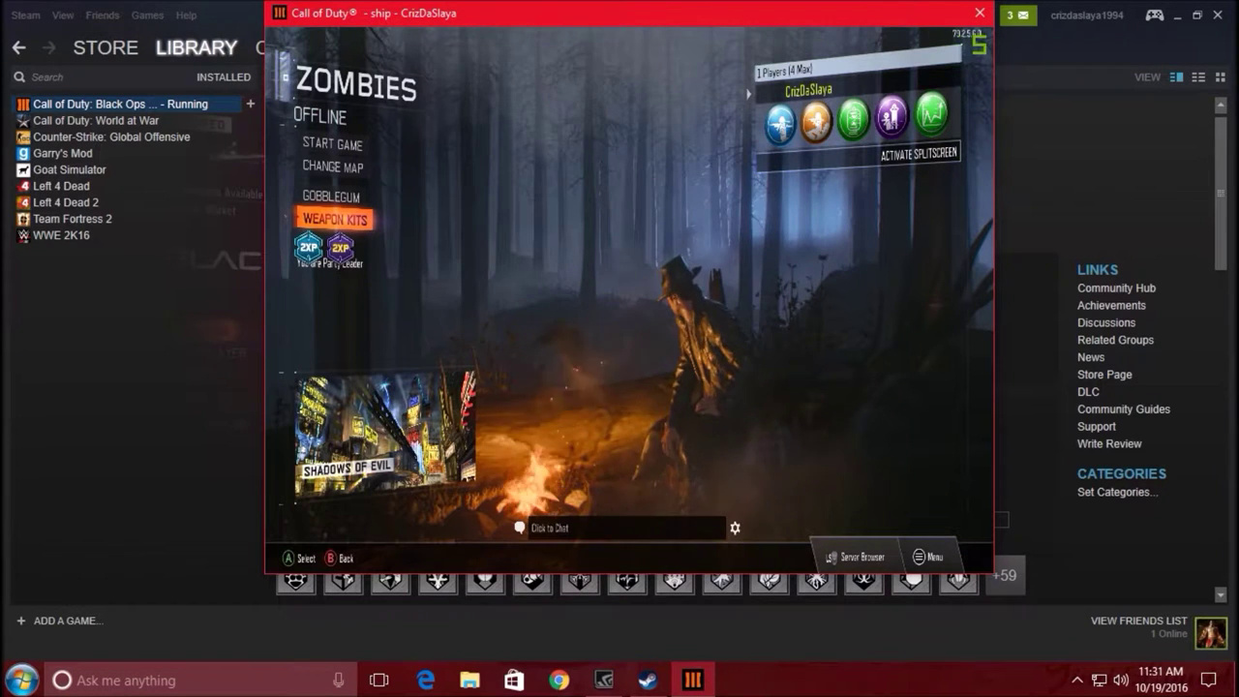
key(Up)
key(Down)
key(Return)
key(Down)
key(Up)
key(Return)
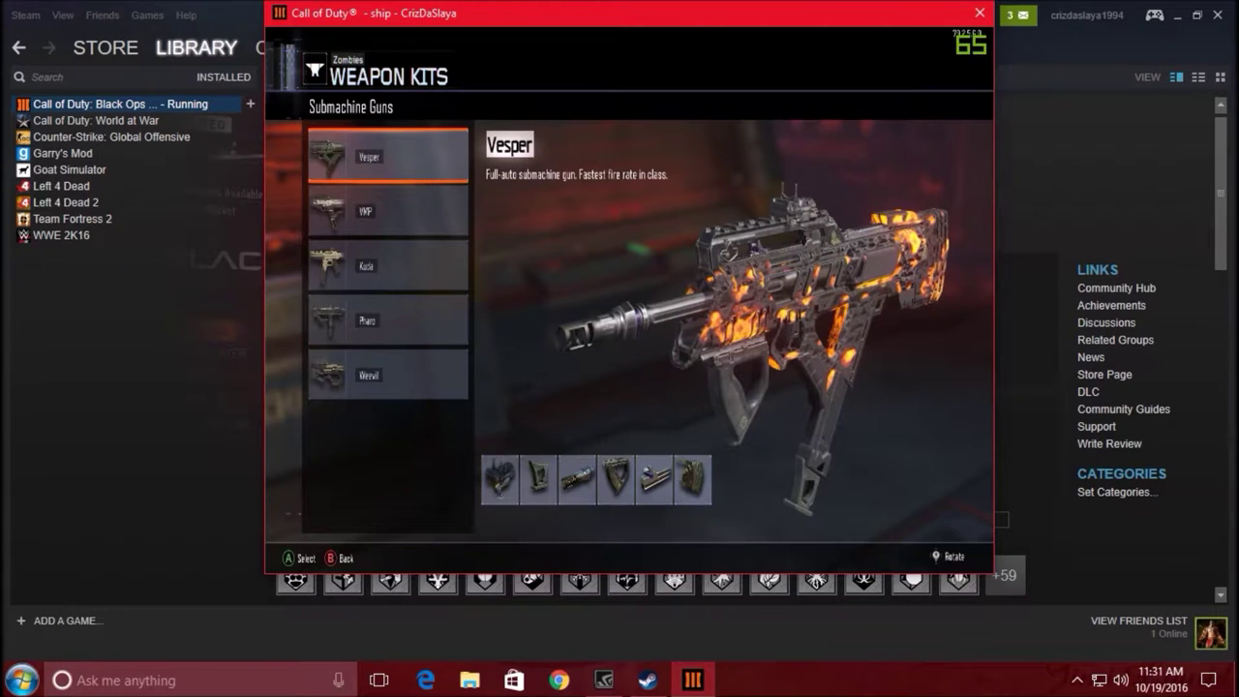
Step: Equip the ELO optic on the Vesper's kit
key(Return)
key(Right)
key(Left)
key(Right)
key(Left)
key(Return)
key(Up)
key(Right)
key(Right)
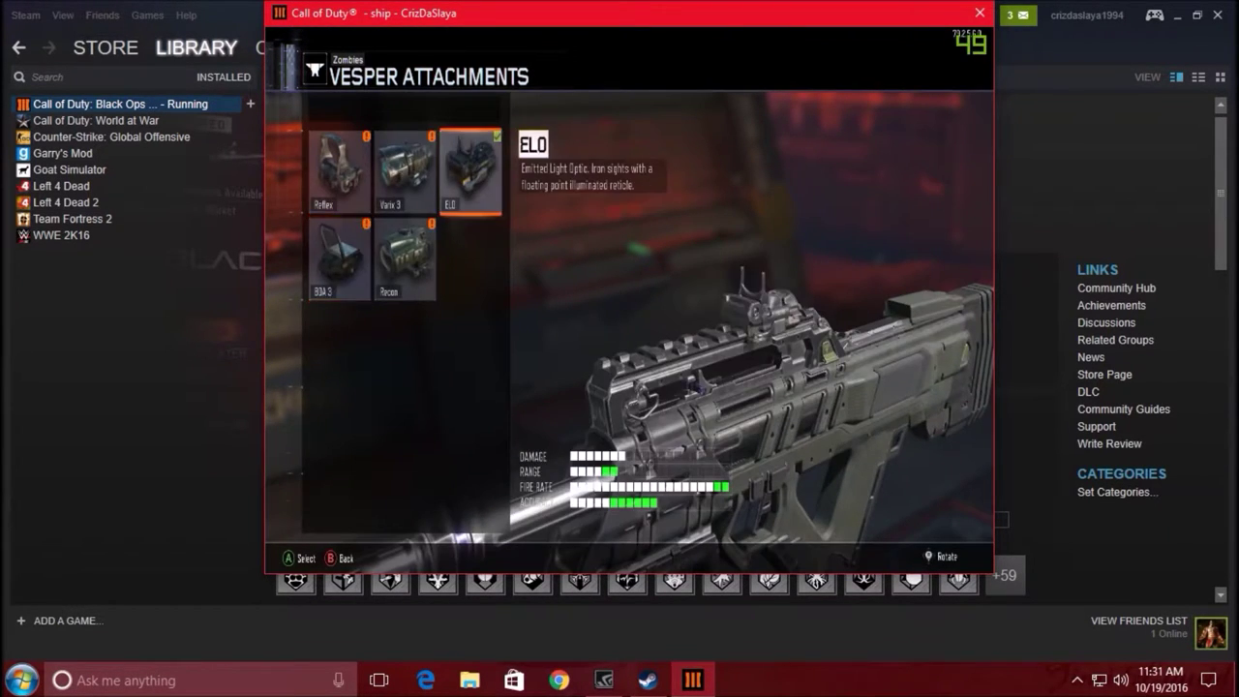
Step: Add the Stock attachment to the Vesper's kit
key(Return)
key(Right)
key(Return)
key(Up)
key(Up)
key(Right)
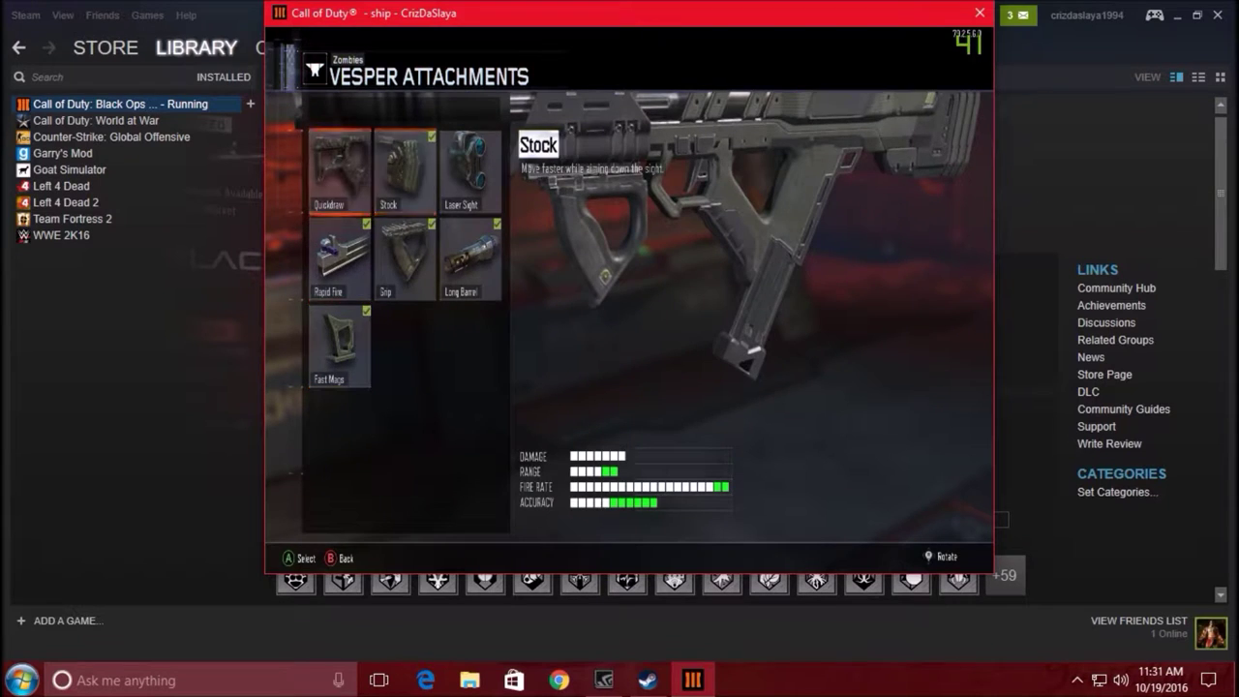
key(Return)
Step: Back out of the Vesper and browse the Assault Rifles list (ICR-1, M8A7)
key(Escape)
key(Down)
key(Down)
key(Escape)
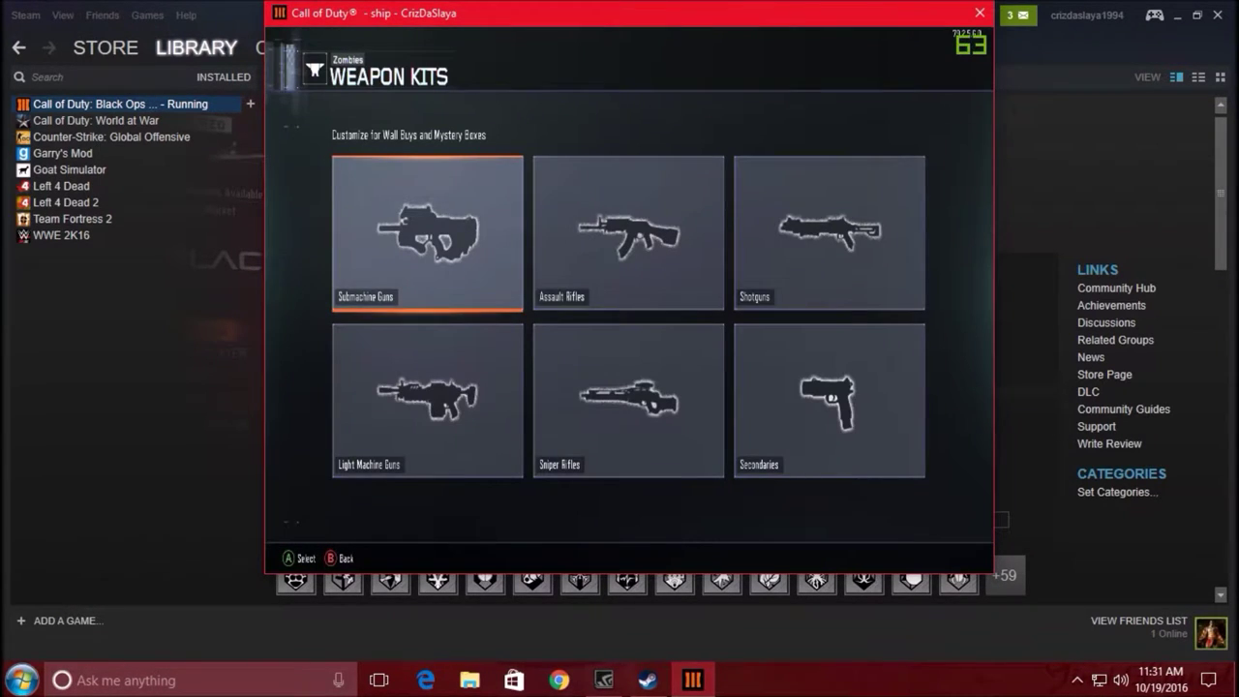
key(Right)
key(Return)
key(Down)
key(Down)
key(Down)
key(Down)
key(Down)
key(Up)
key(Up)
key(Up)
key(Up)
key(Up)
Step: Browse the Sniper Rifles list, then back out of Weapon Kits to the lobby
key(Down)
key(Escape)
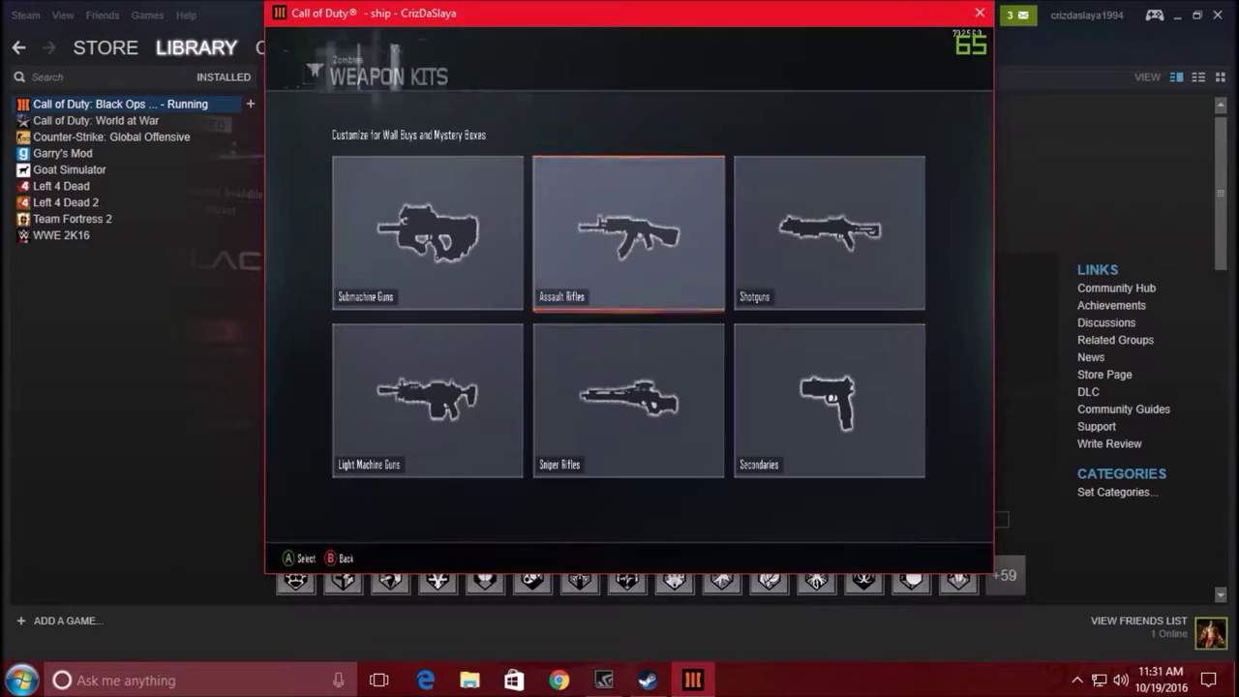
key(Left)
key(Right)
key(Down)
key(Right)
key(Left)
key(Up)
key(Down)
key(Return)
key(Escape)
key(Escape)
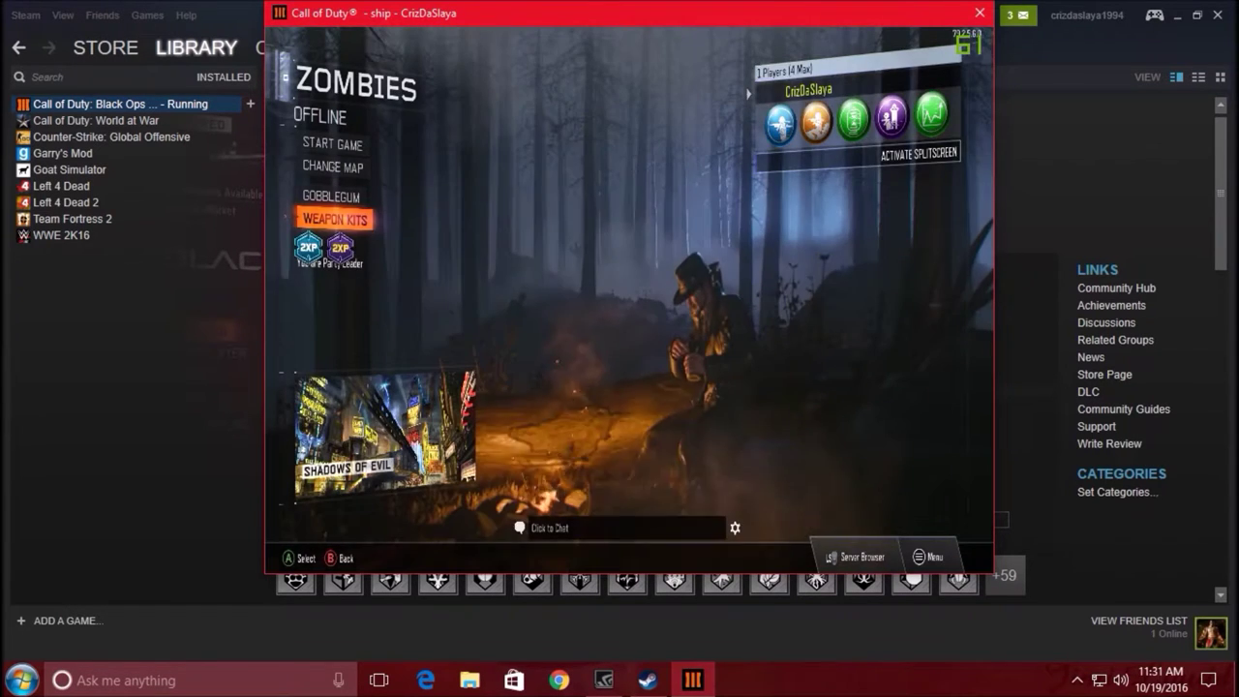
key(Escape)
Step: Confirm Leave Lobby, then answer Yes on the quit prompt to exit Black Ops III
key(Return)
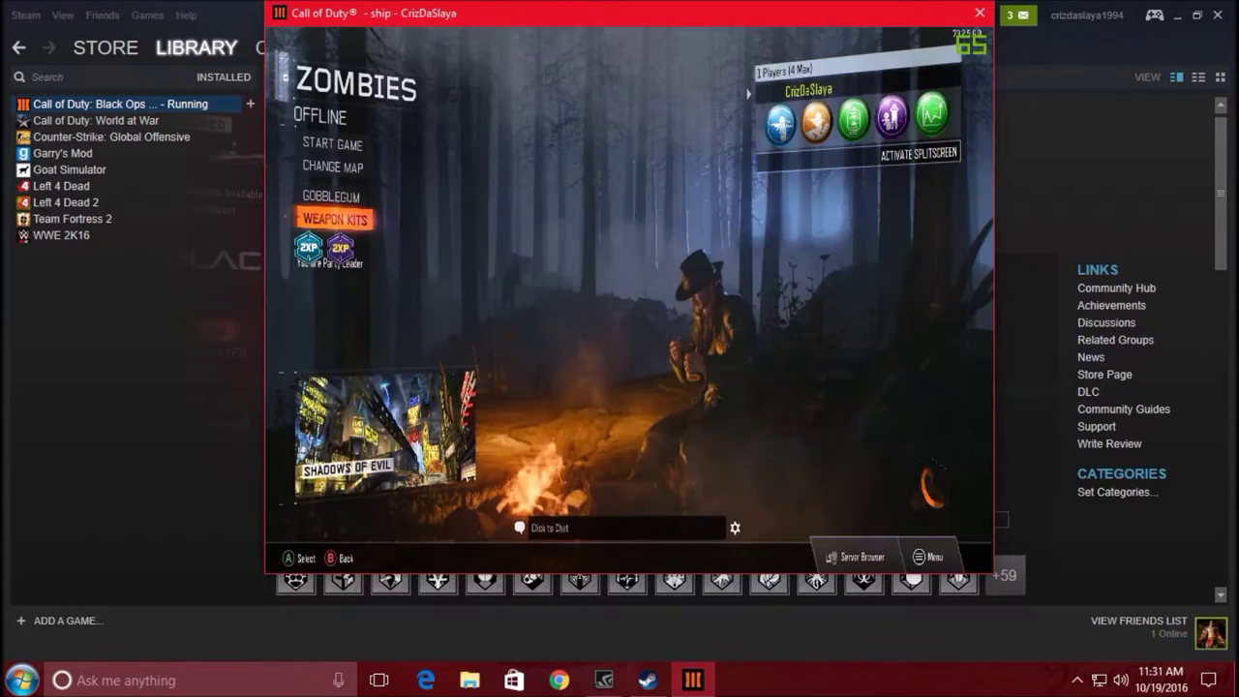
key(Escape)
key(Down)
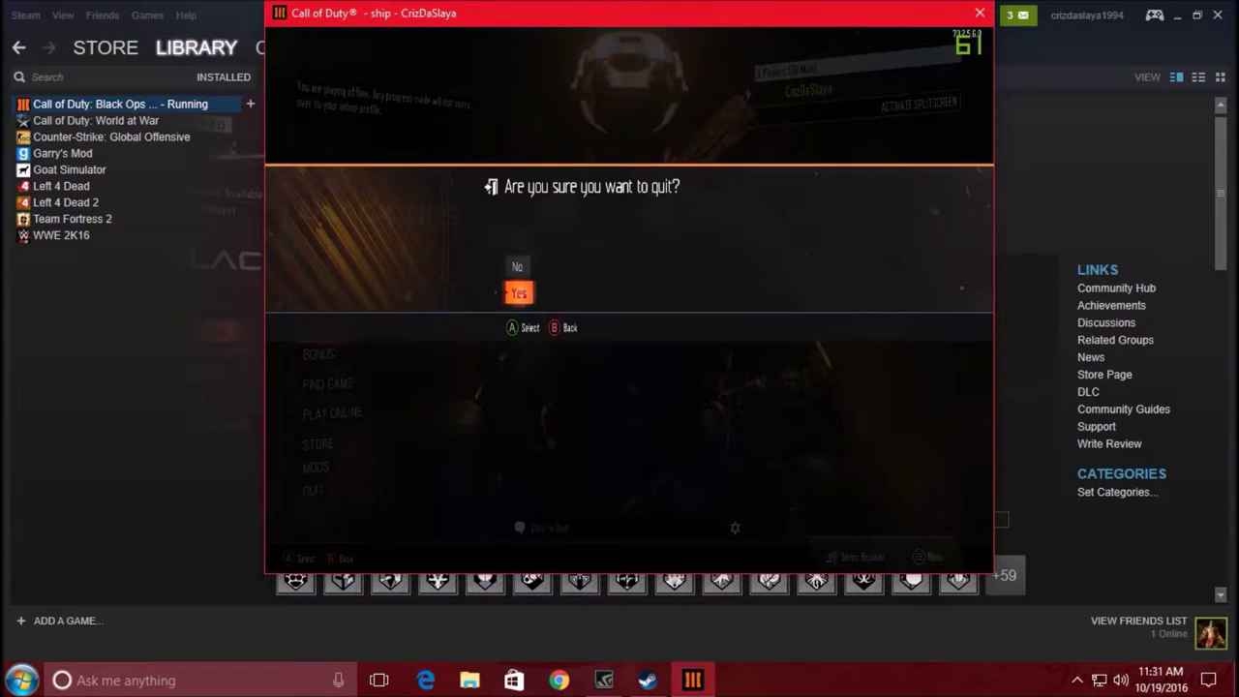
key(Escape)
key(Down)
key(Up)
key(Up)
key(Down)
key(Down)
key(Escape)
key(Down)
key(Return)
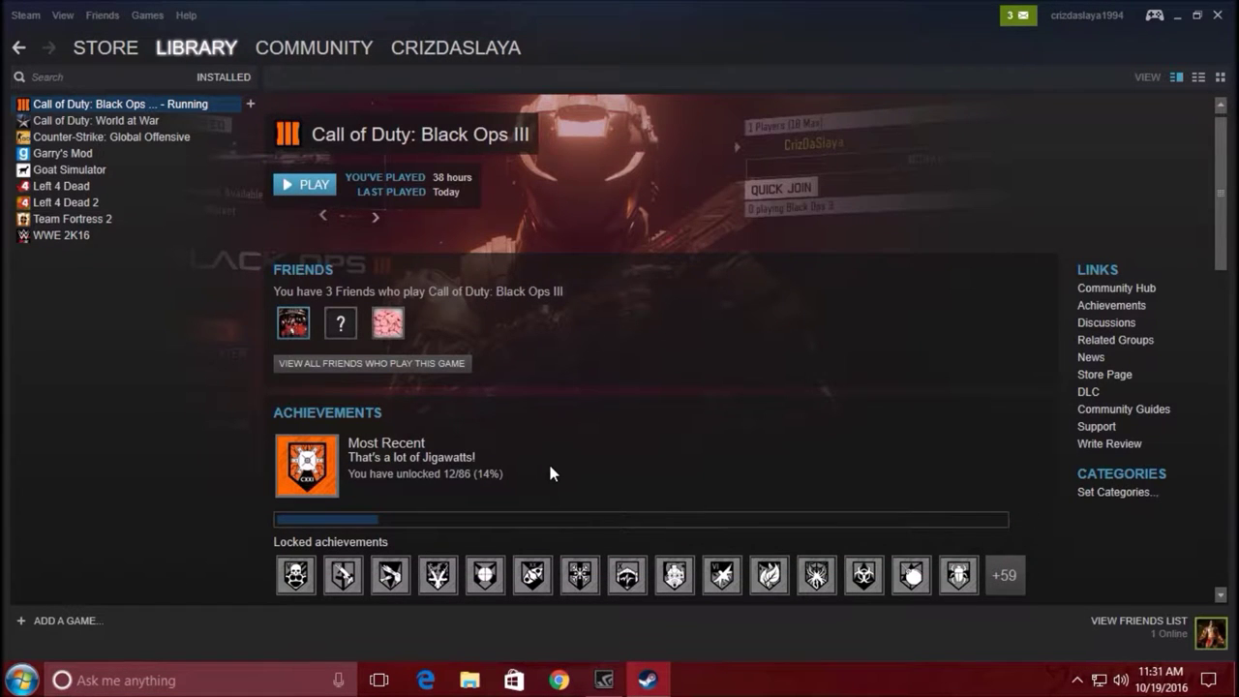
Step: Browse C: > Program Files (x86) > Steam > steamapps and open the common folder
click(1180, 17)
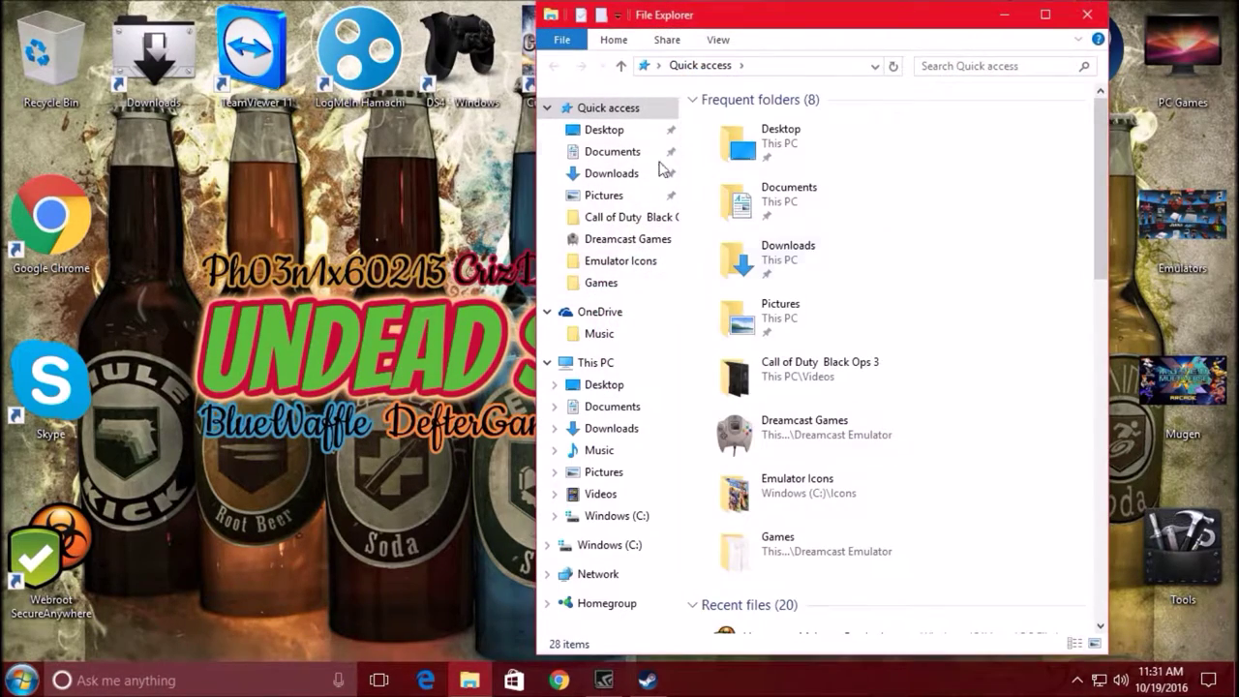
drag(861, 15, 726, 15)
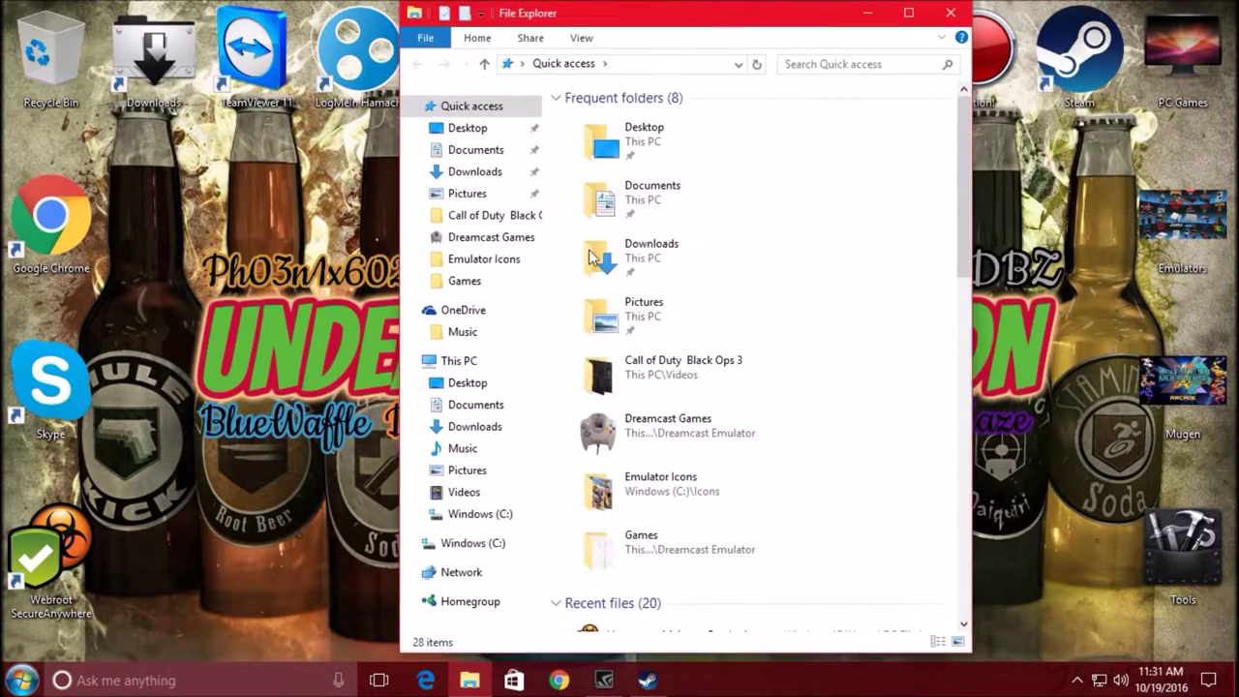
click(478, 518)
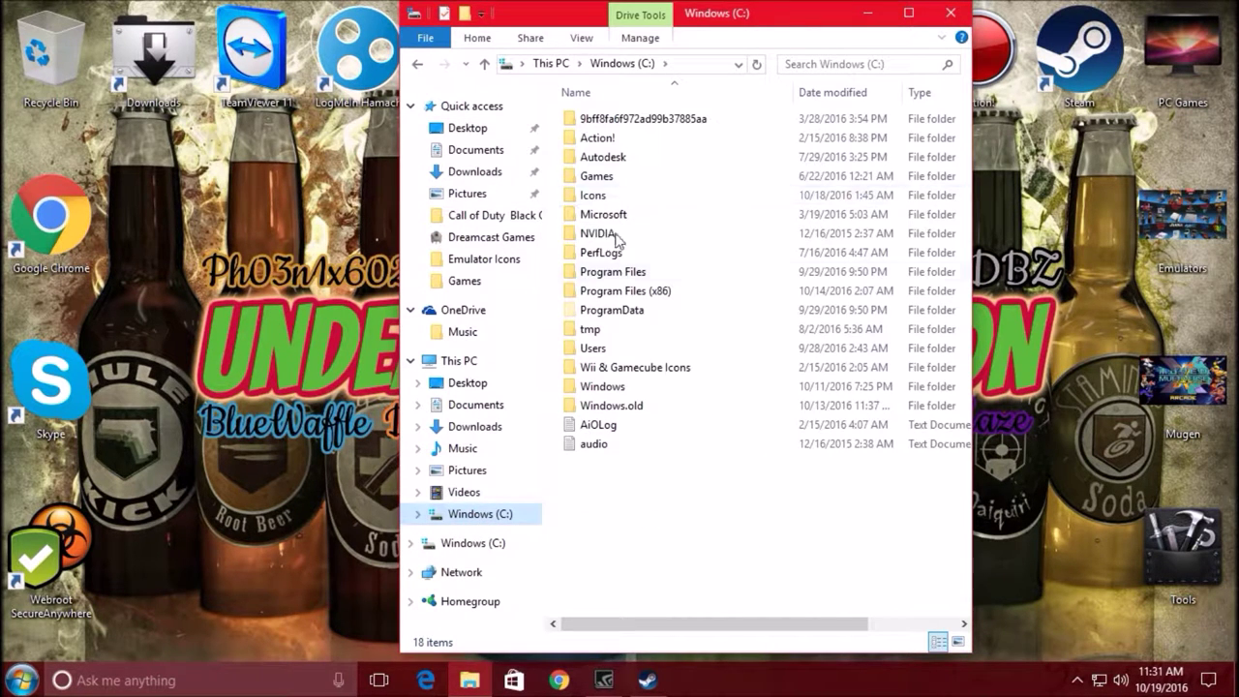
double_click(649, 292)
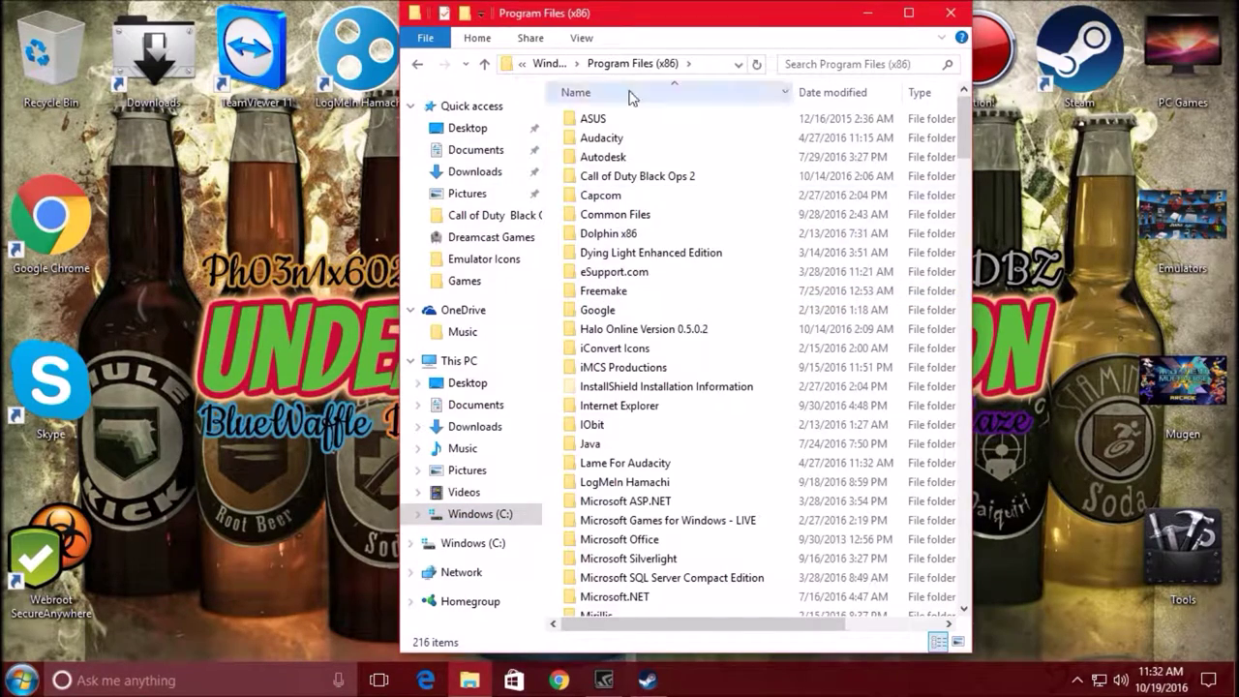
scroll(624, 464, down, 8)
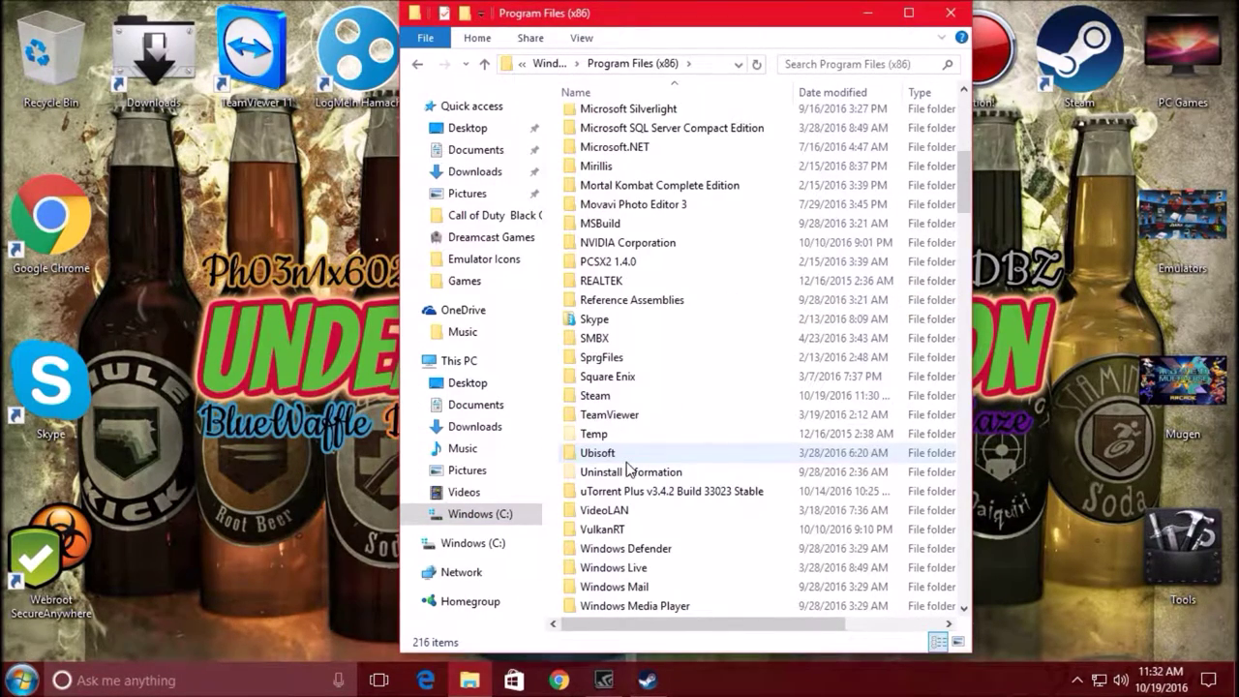
double_click(618, 399)
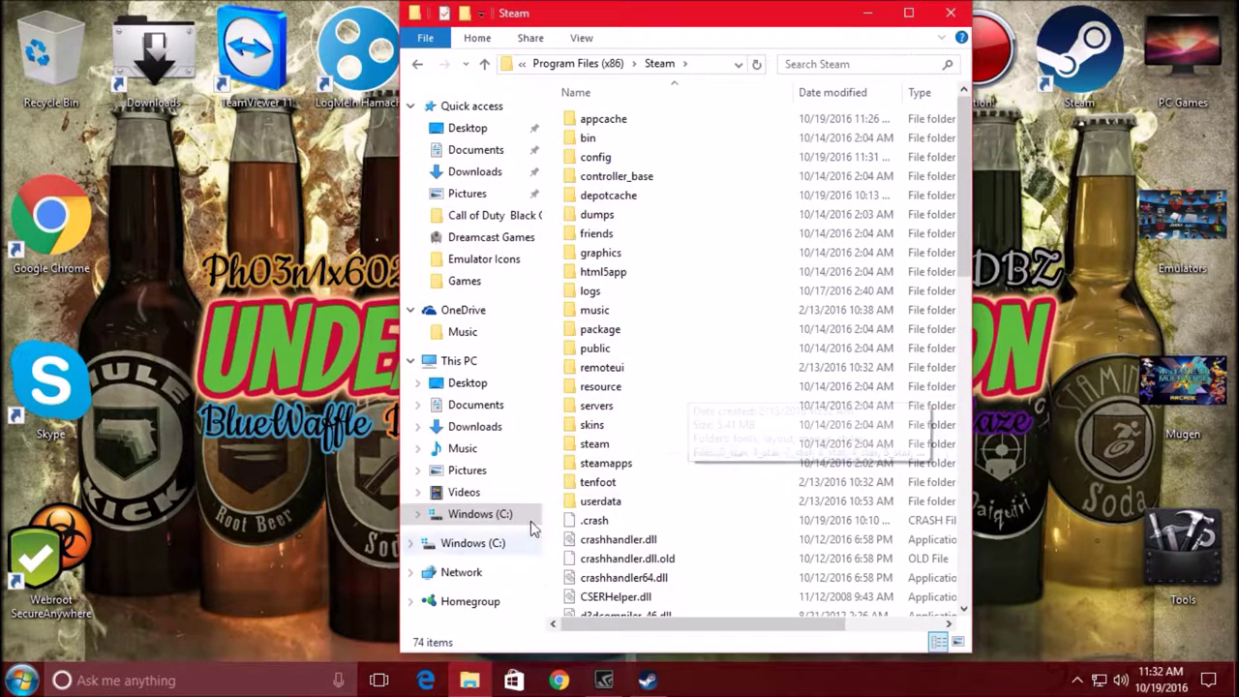
double_click(610, 465)
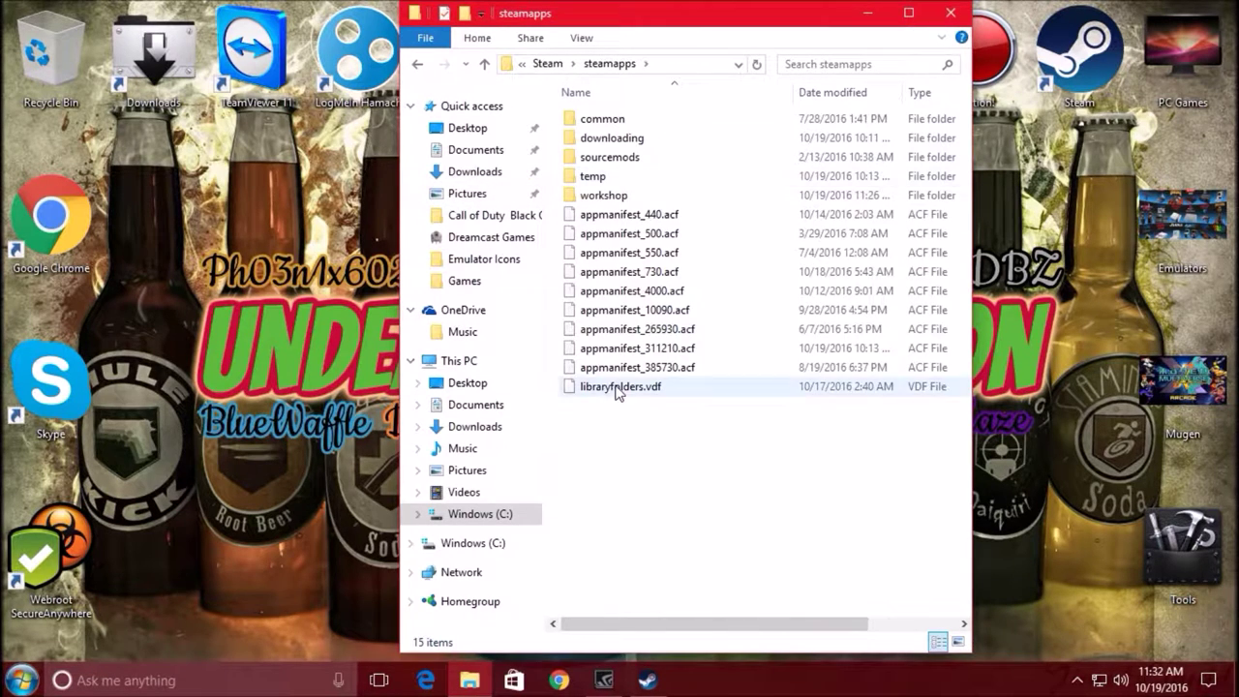
click(608, 120)
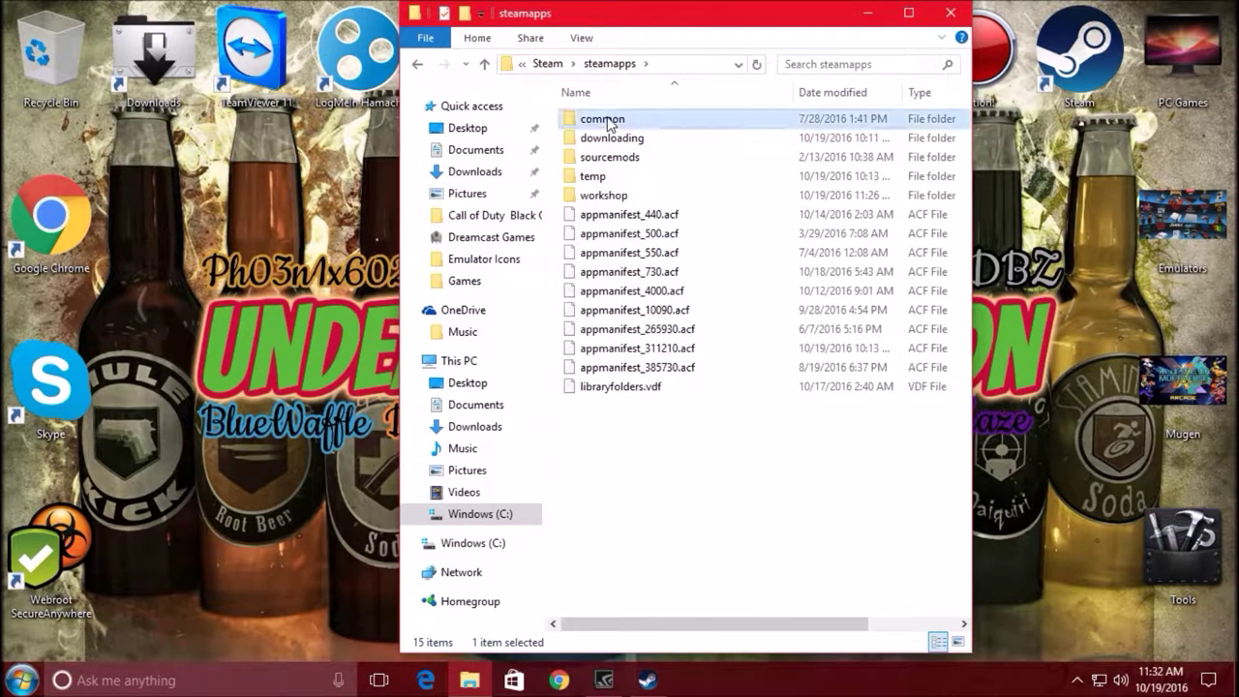
double_click(608, 120)
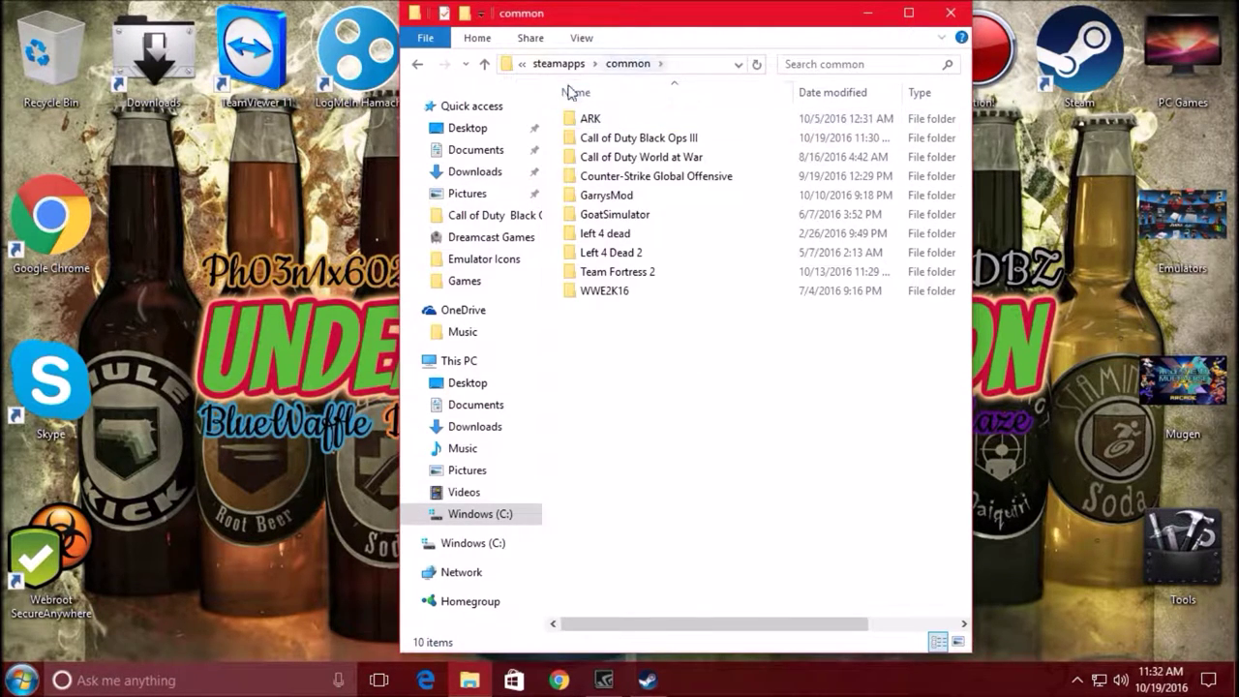
Step: Open Call of Duty Black Ops III > players and refresh the list to show its .cgp files
double_click(666, 142)
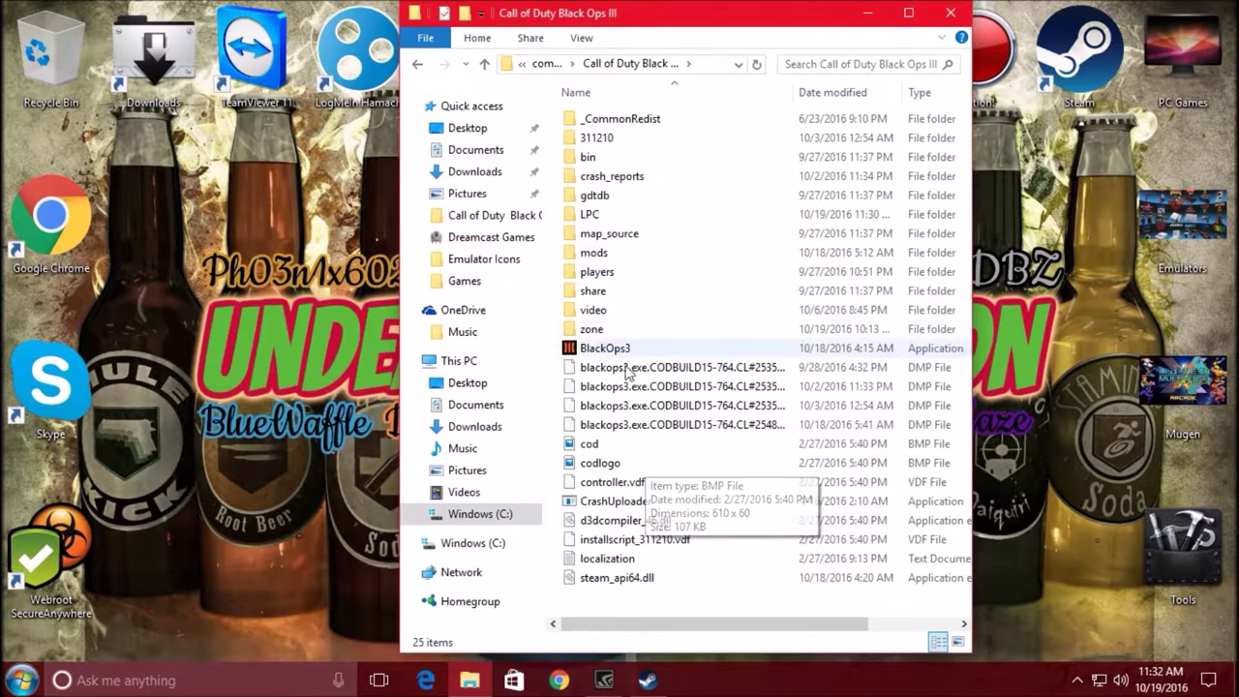
double_click(609, 279)
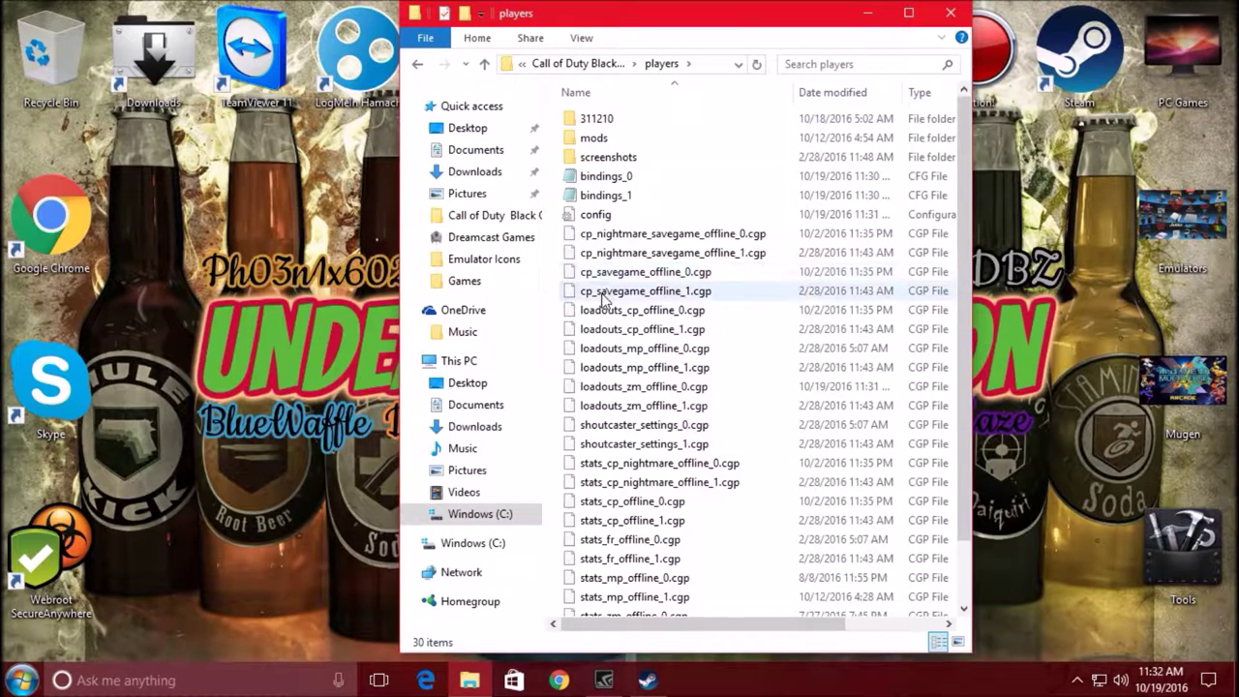
scroll(603, 300, down, 1)
scroll(602, 300, down, 1)
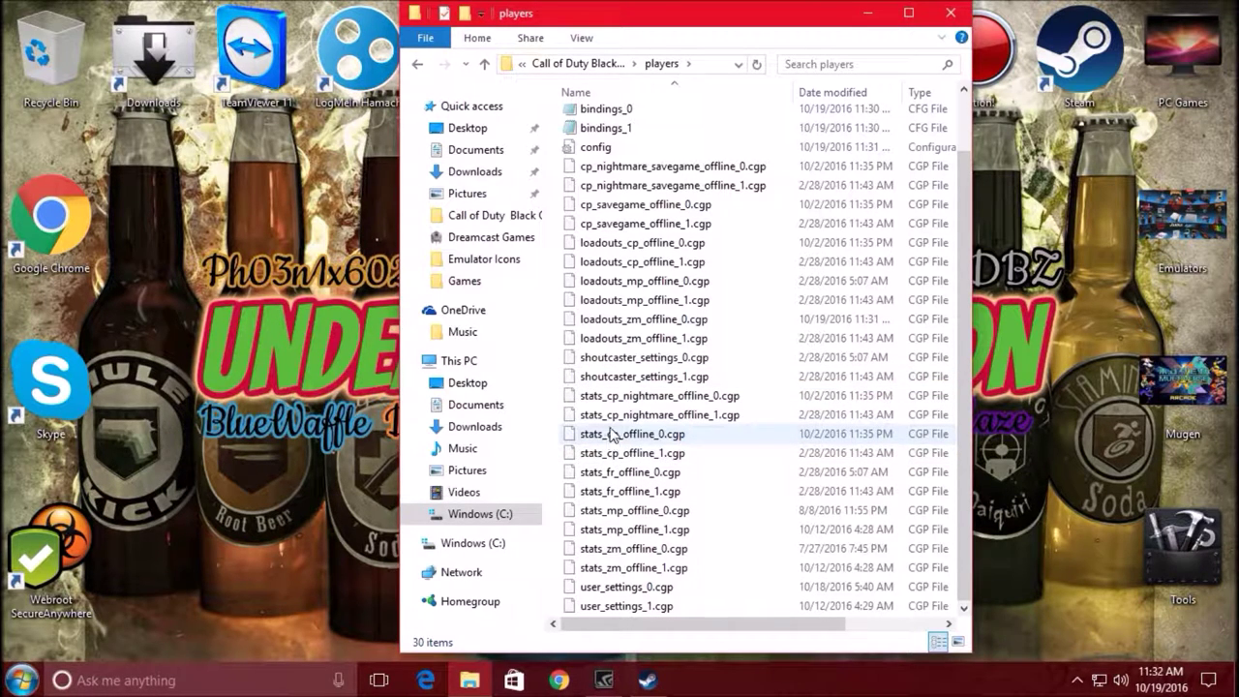
right_click(551, 352)
click(601, 427)
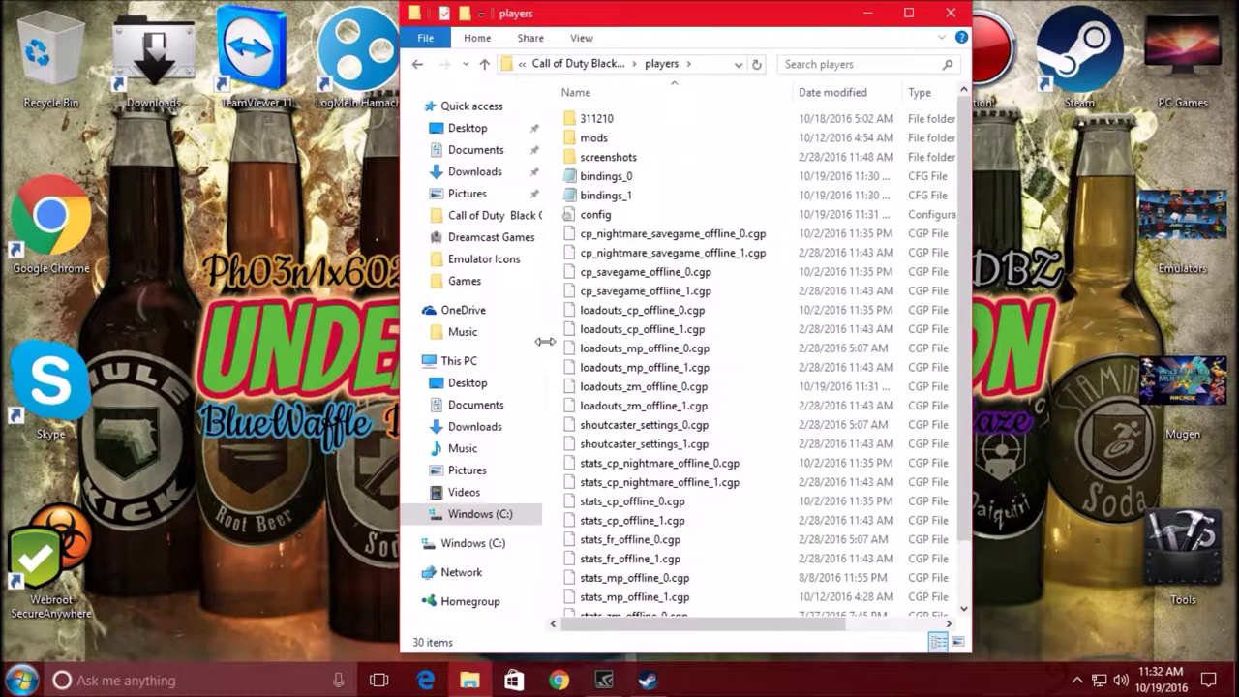
scroll(566, 395, down, 2)
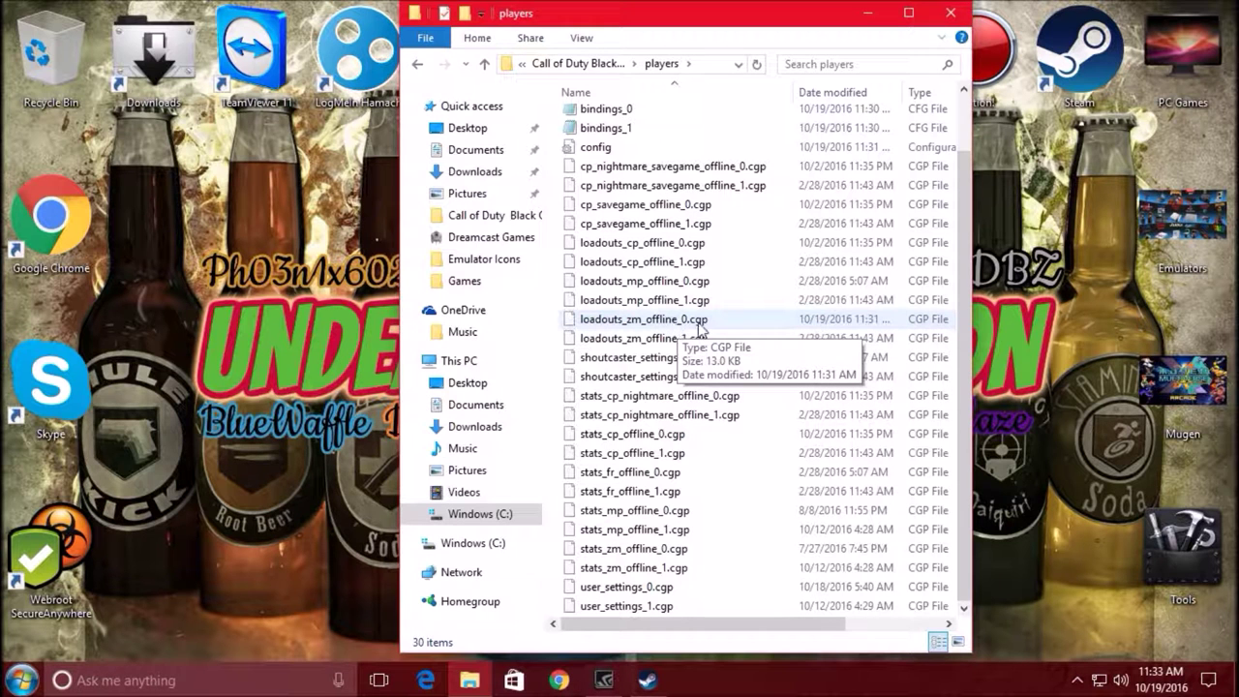
Step: Copy loadouts_zm_offline_0.cgp into a newly created desktop New folder
click(648, 326)
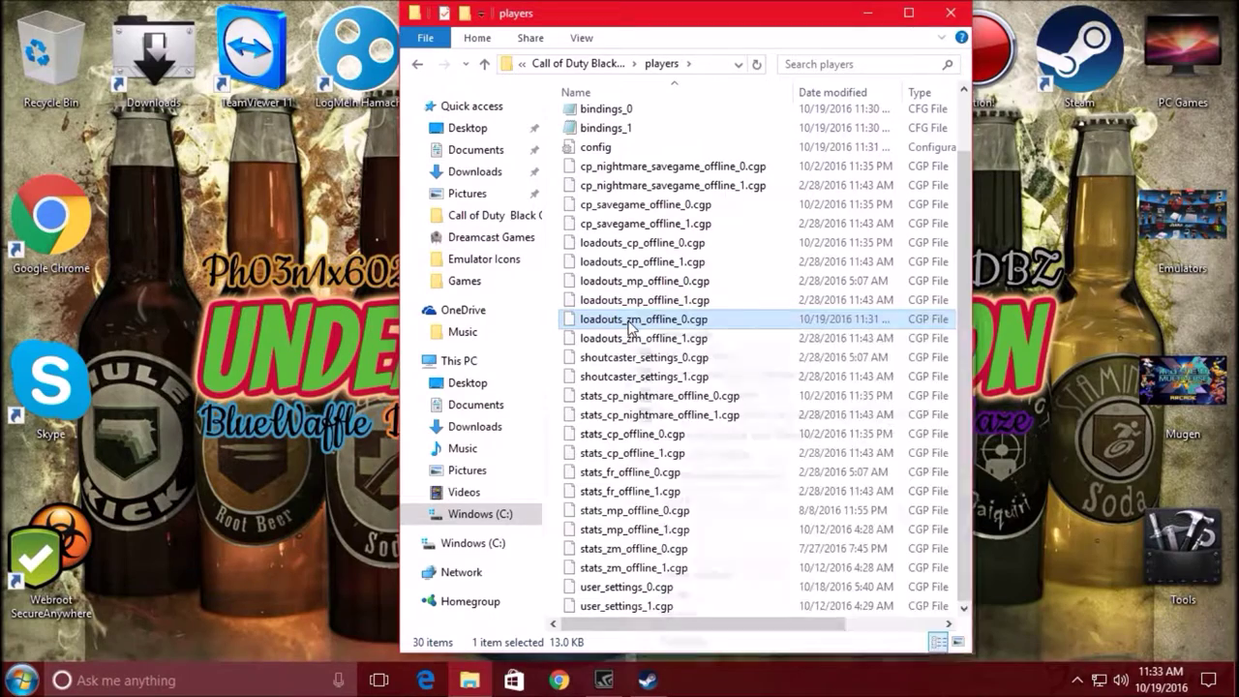
right_click(631, 326)
click(678, 548)
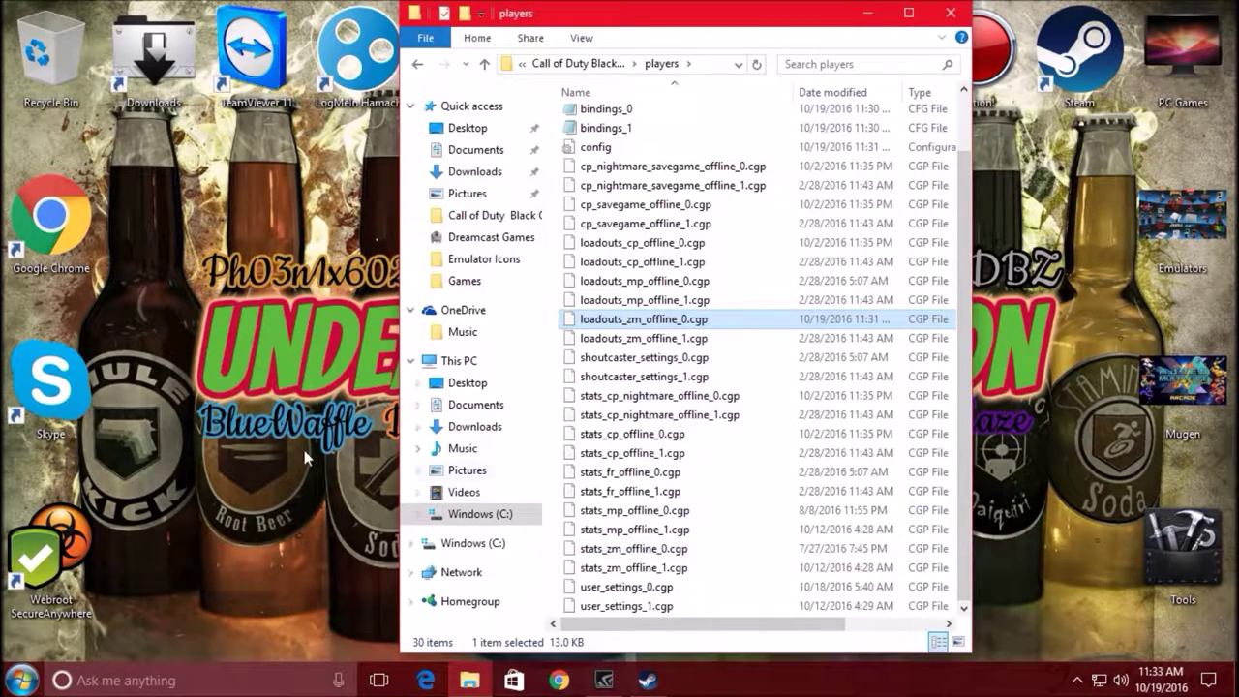
right_click(170, 419)
mouse_move(354, 572)
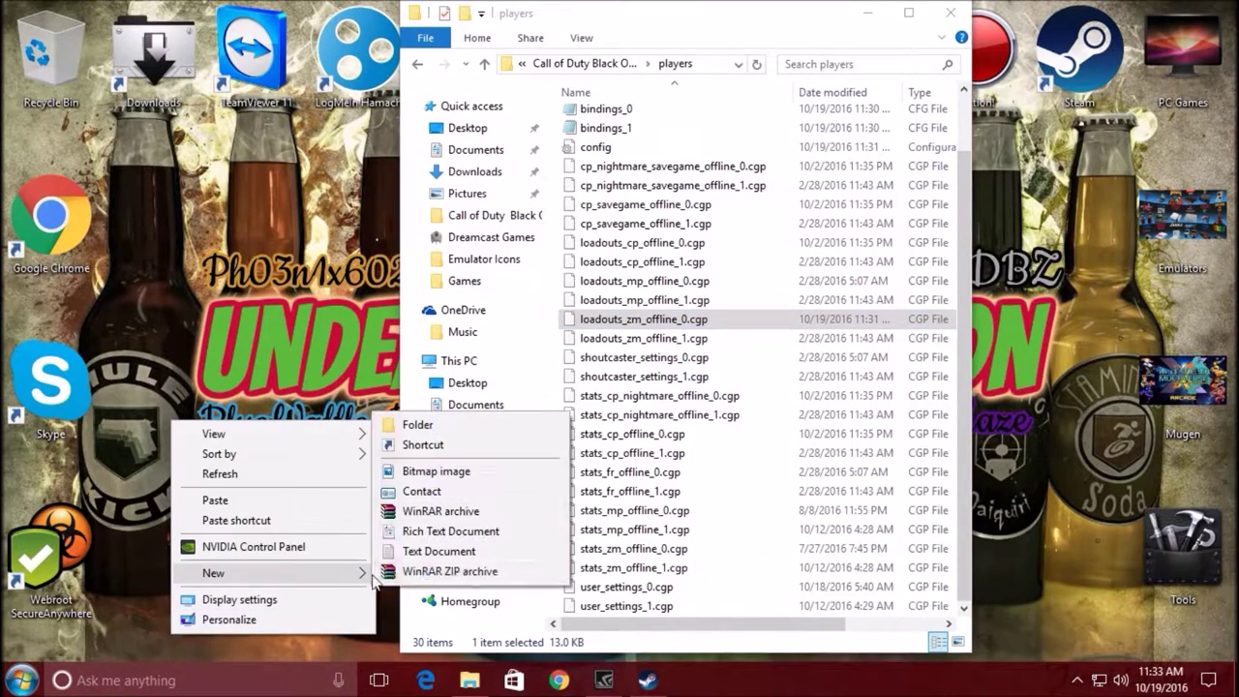
click(418, 425)
double_click(257, 552)
drag(791, 27, 176, 93)
right_click(127, 377)
click(190, 502)
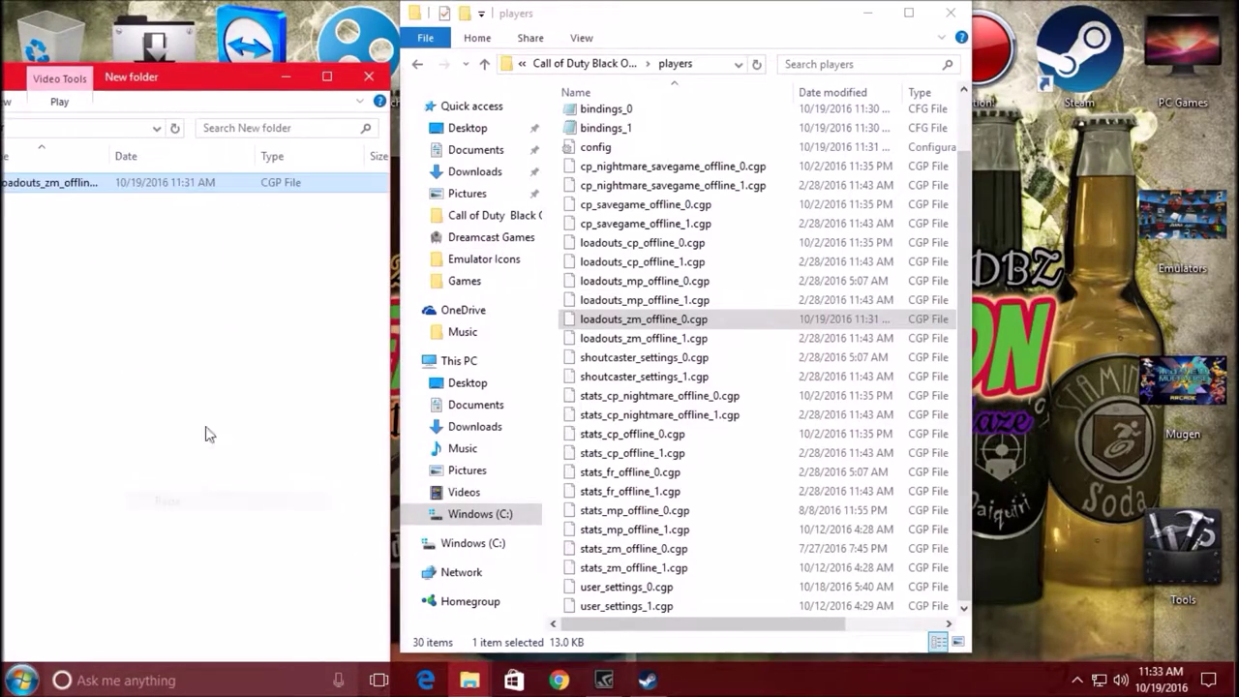
drag(166, 78, 221, 64)
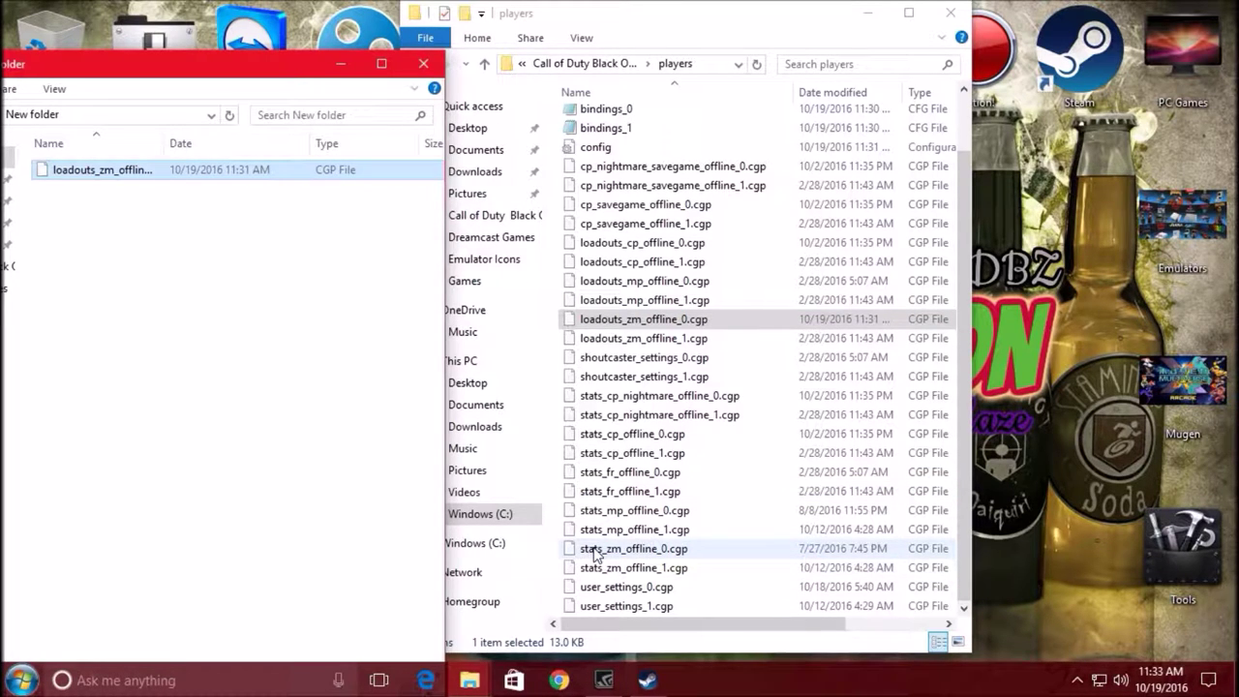
Step: Copy stats_zm_offline_0.cgp into the same New folder
click(663, 549)
right_click(653, 558)
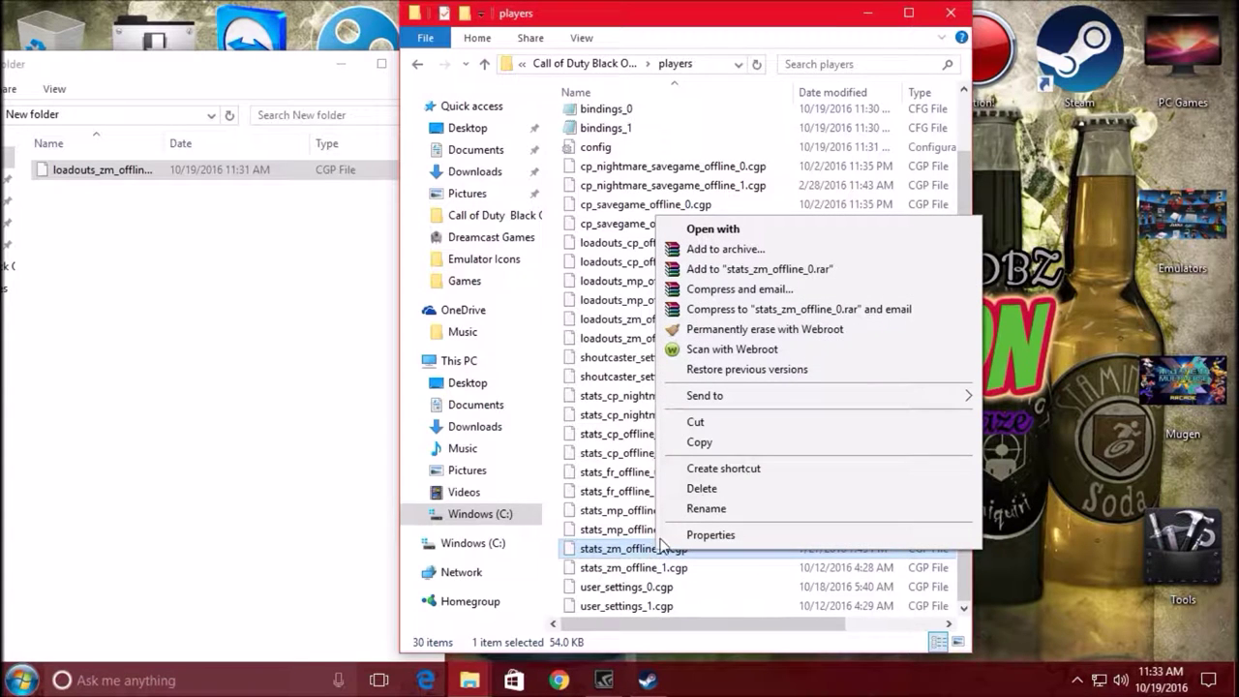
click(699, 443)
right_click(227, 379)
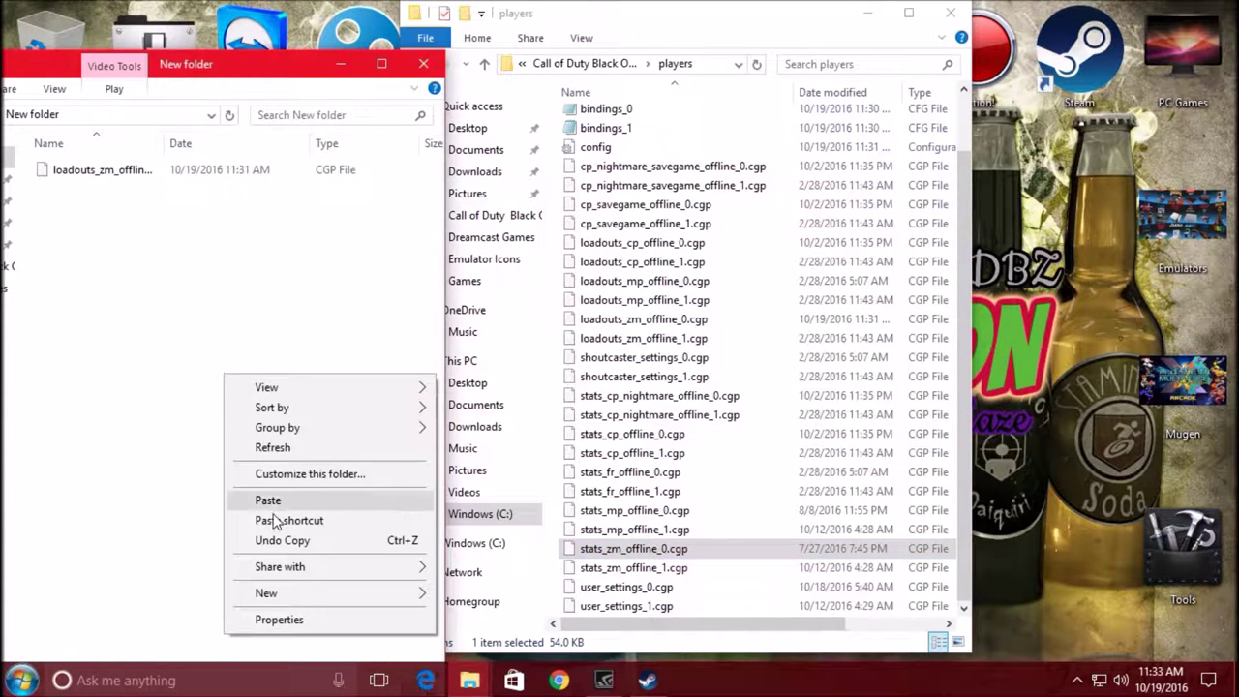
click(268, 500)
click(678, 24)
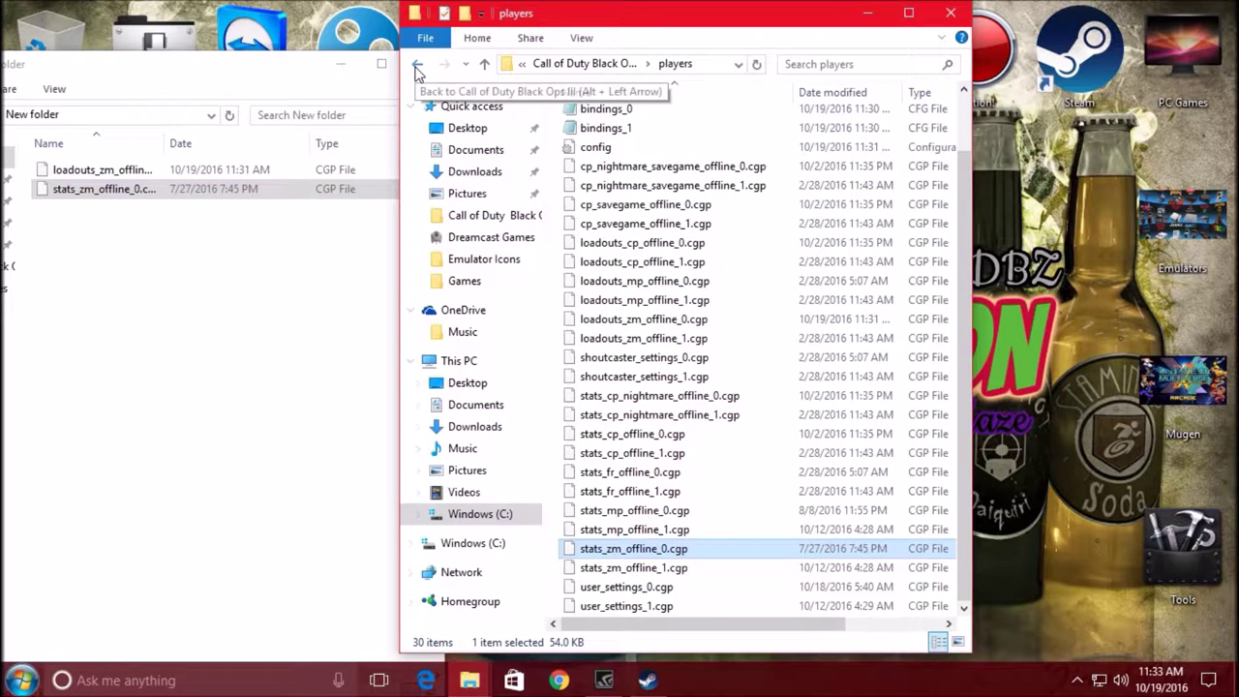
Step: Open the mods folder in players and select both backup CGP files in New folder
scroll(967, 318, up, 2)
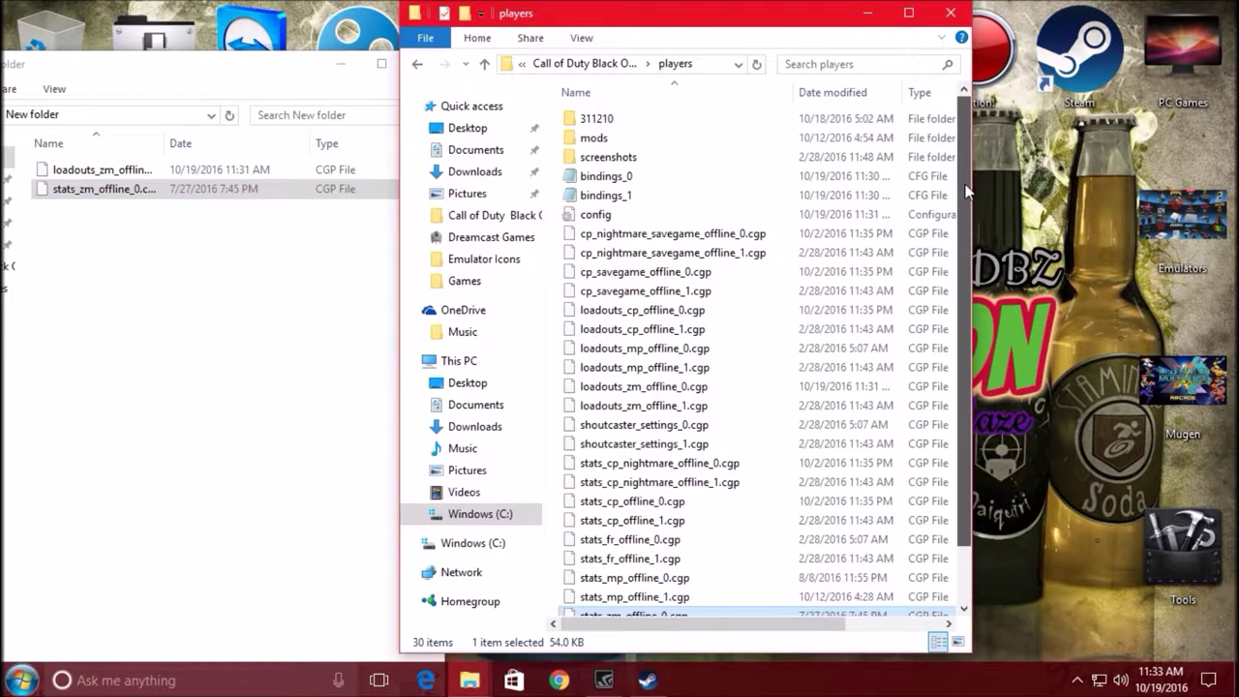
double_click(594, 138)
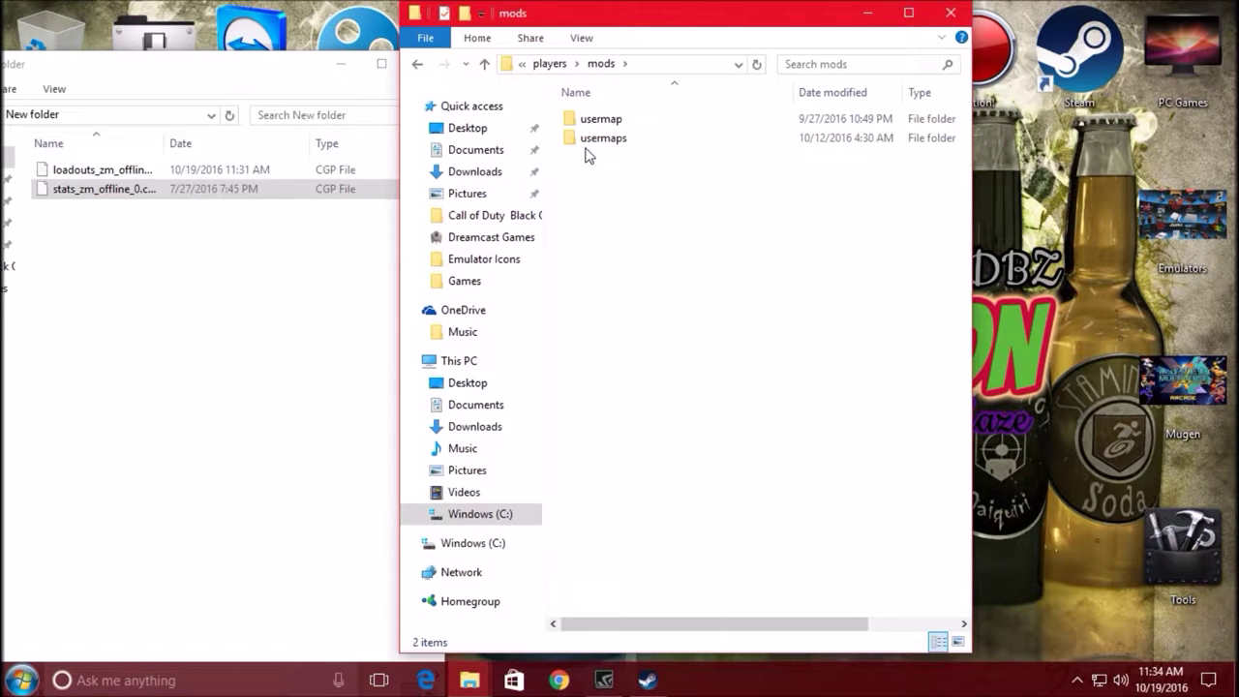
drag(601, 143, 629, 203)
drag(606, 143, 638, 211)
click(638, 213)
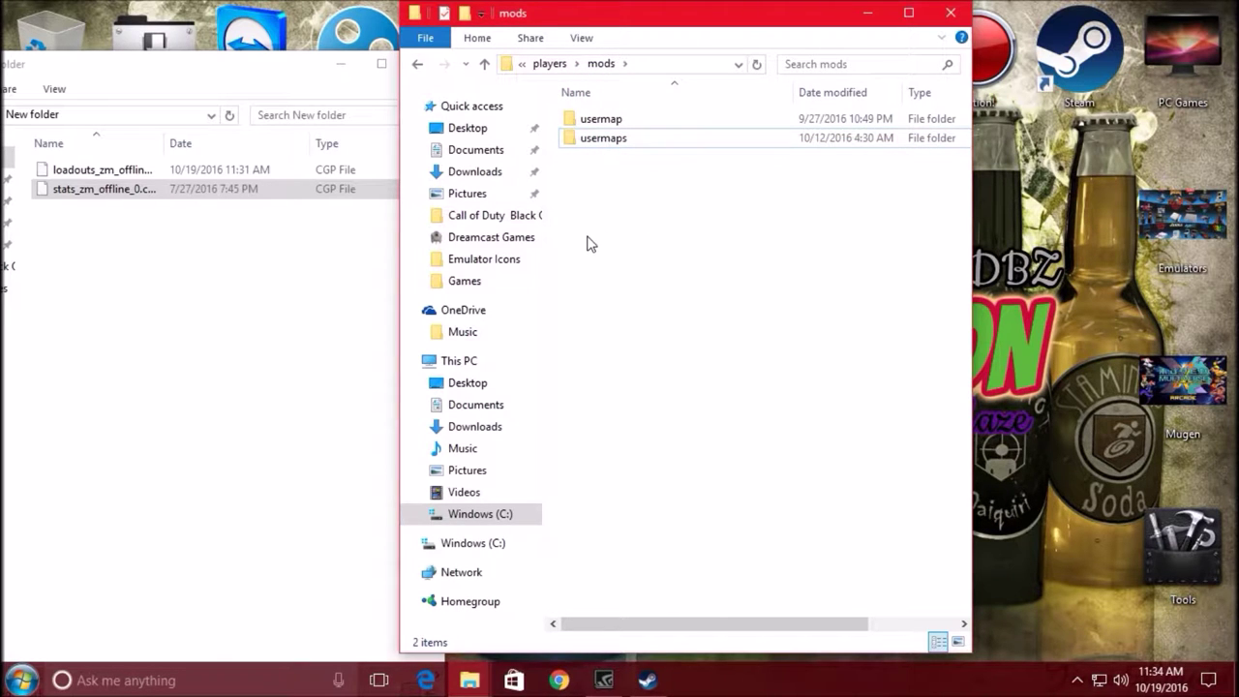
drag(123, 274, 113, 168)
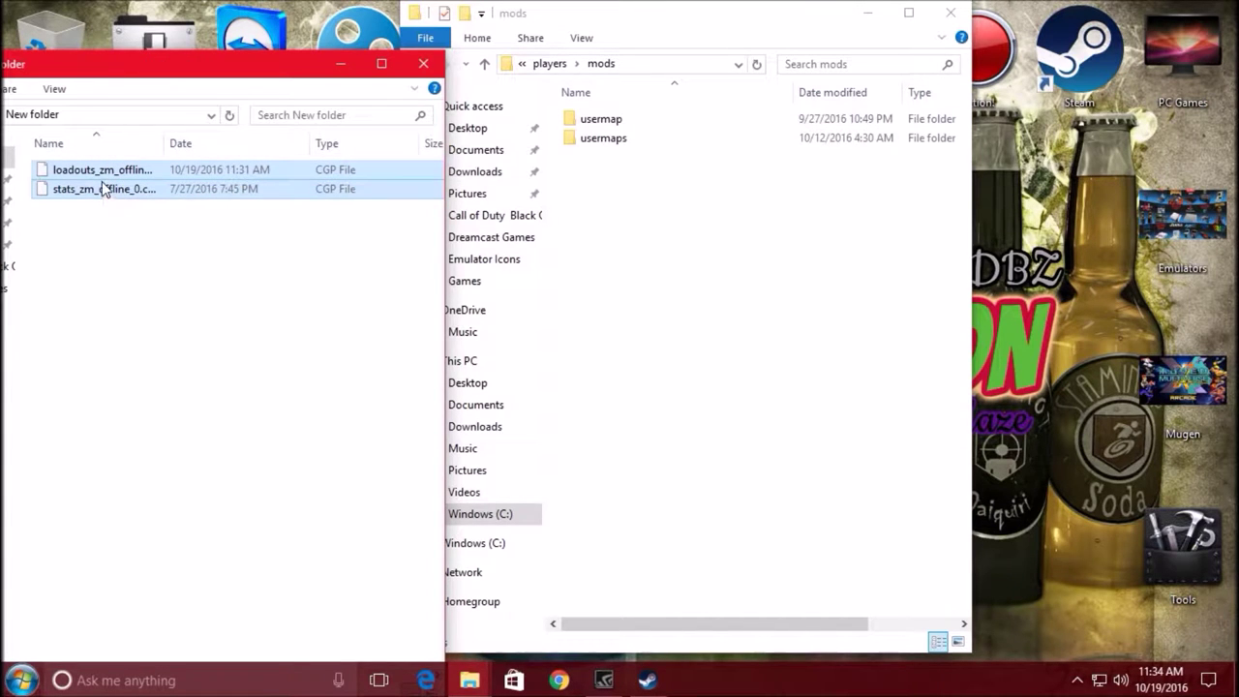
Step: Paste both backup CGP files into usermap, replacing the existing ones, then open usermaps
right_click(104, 187)
click(161, 393)
double_click(621, 124)
right_click(621, 414)
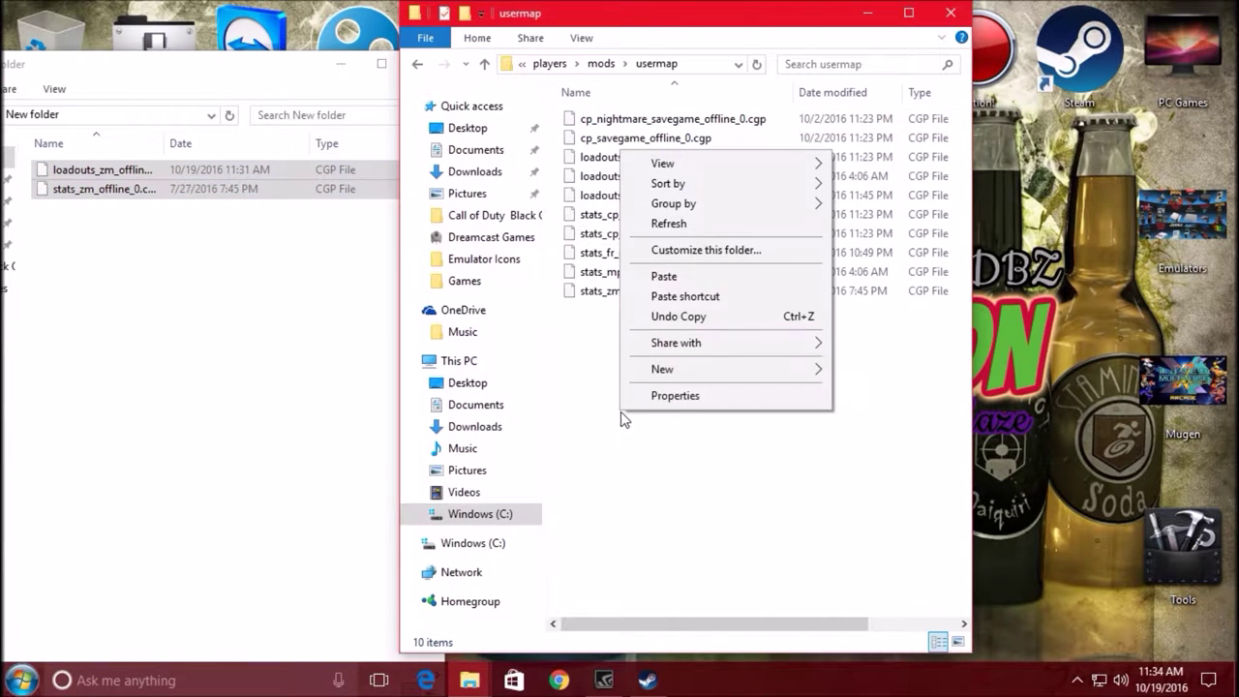
click(664, 277)
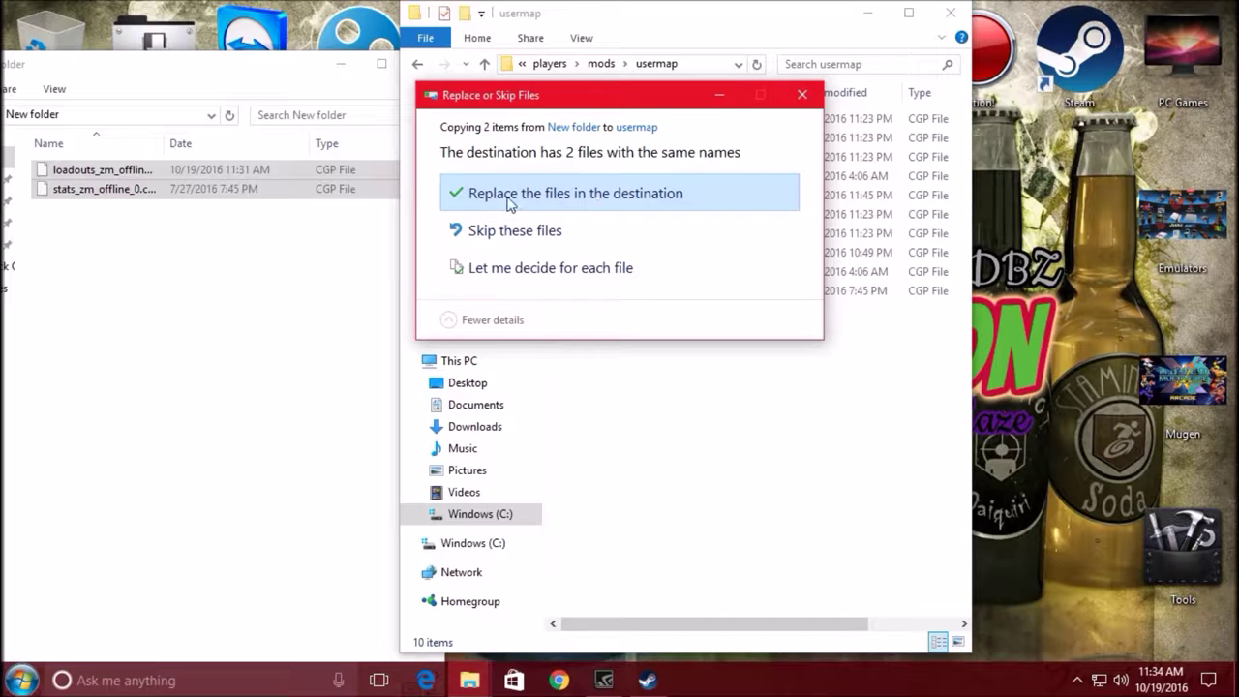
click(624, 194)
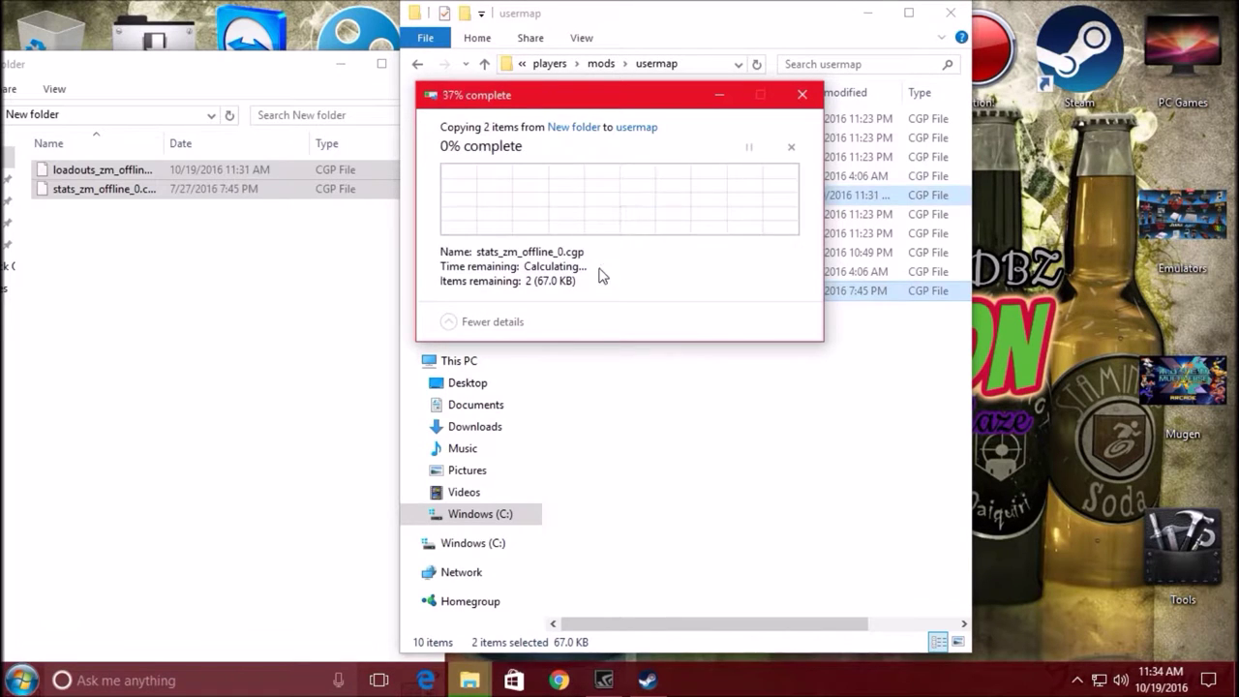
right_click(711, 383)
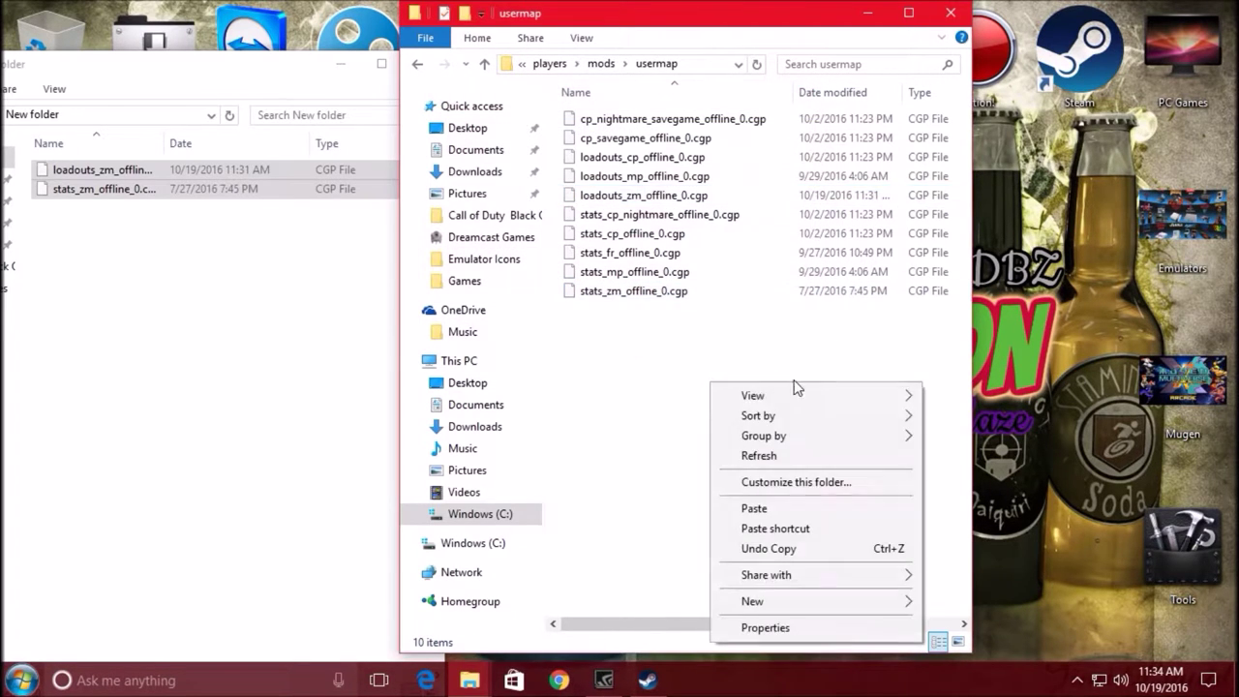
click(798, 457)
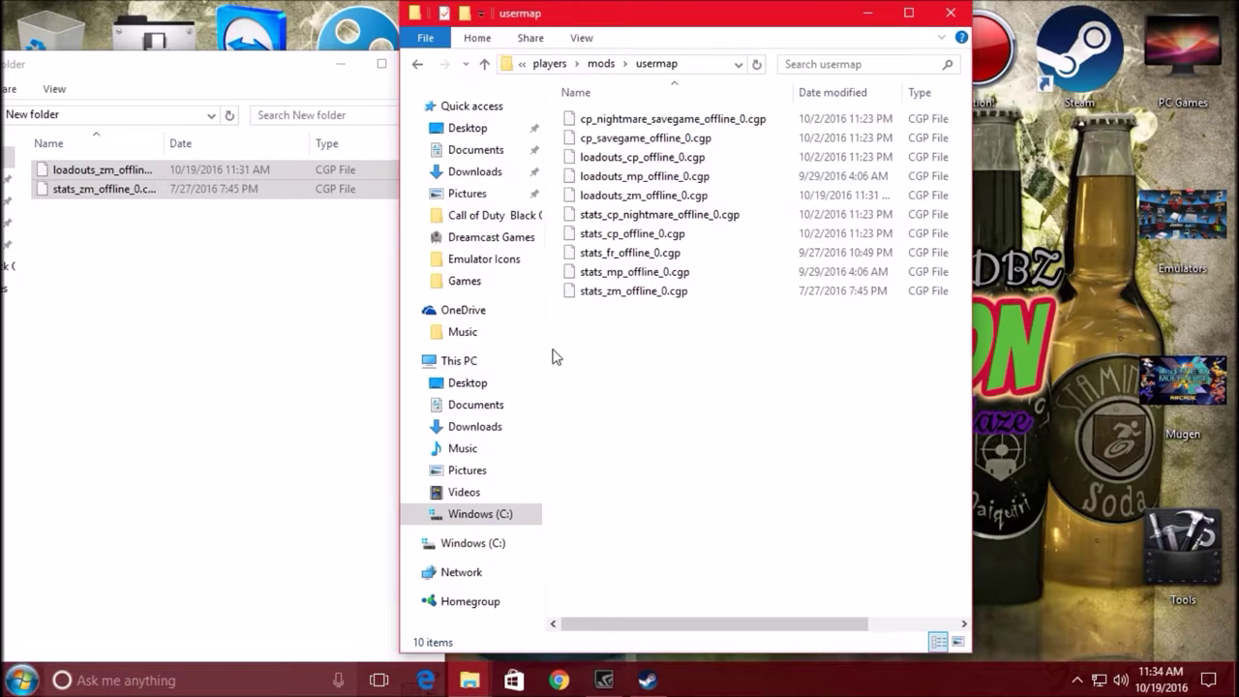
click(417, 65)
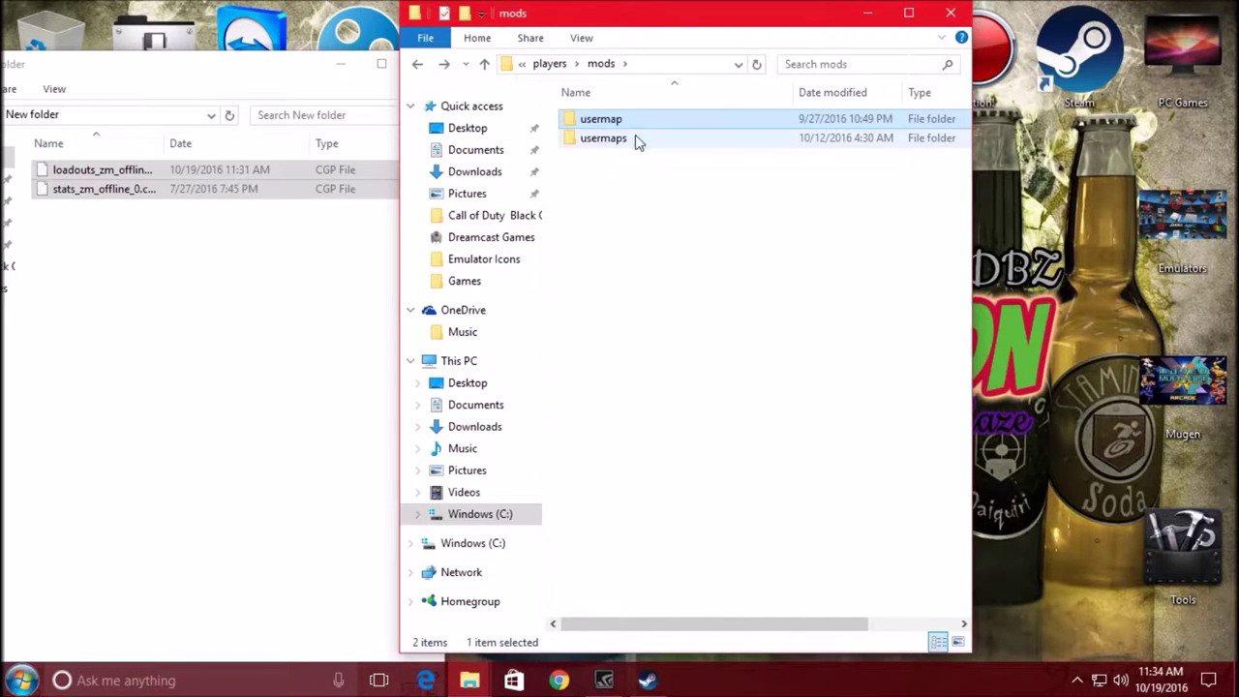
double_click(588, 141)
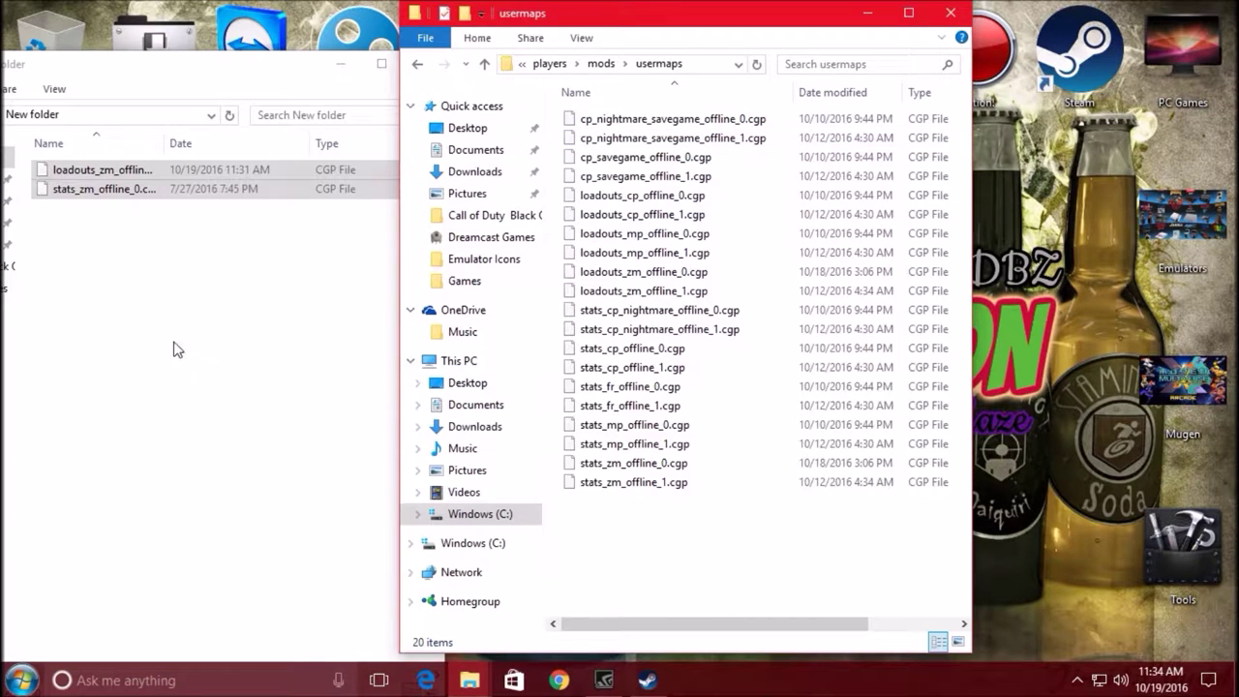
Step: Paste both backups into usermaps, replace the same-named files, refresh, and close the window
click(116, 189)
shift+click(106, 169)
right_click(102, 178)
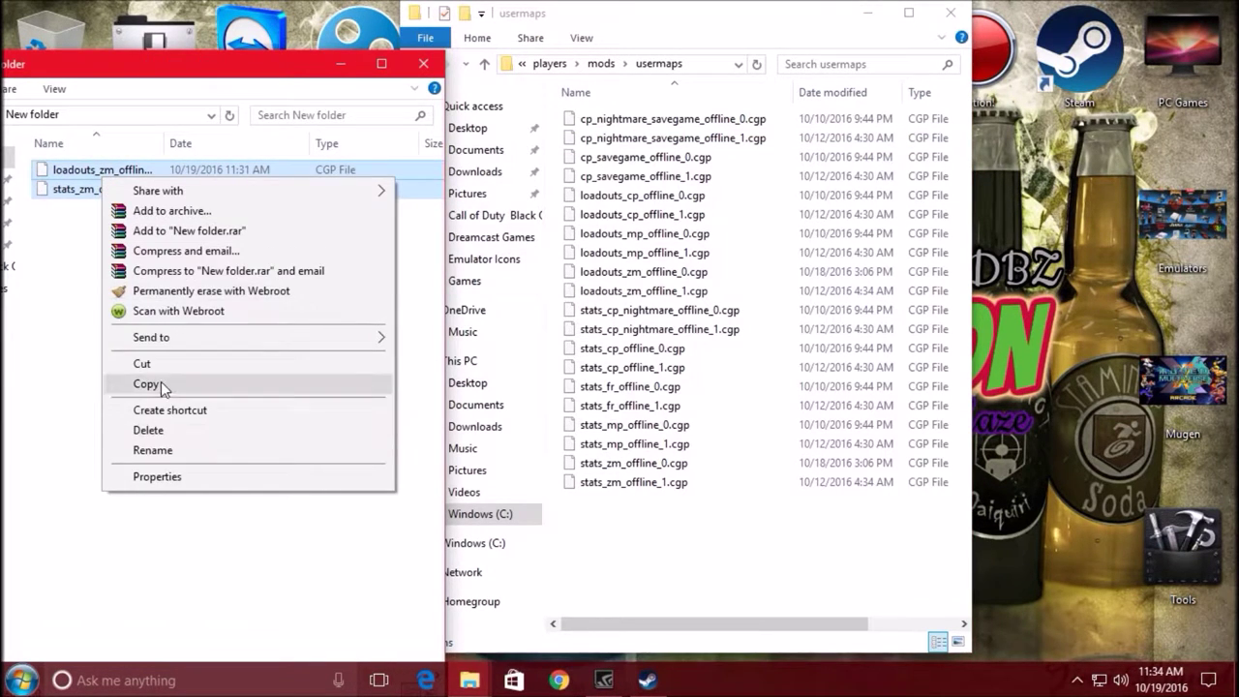
click(156, 384)
right_click(673, 550)
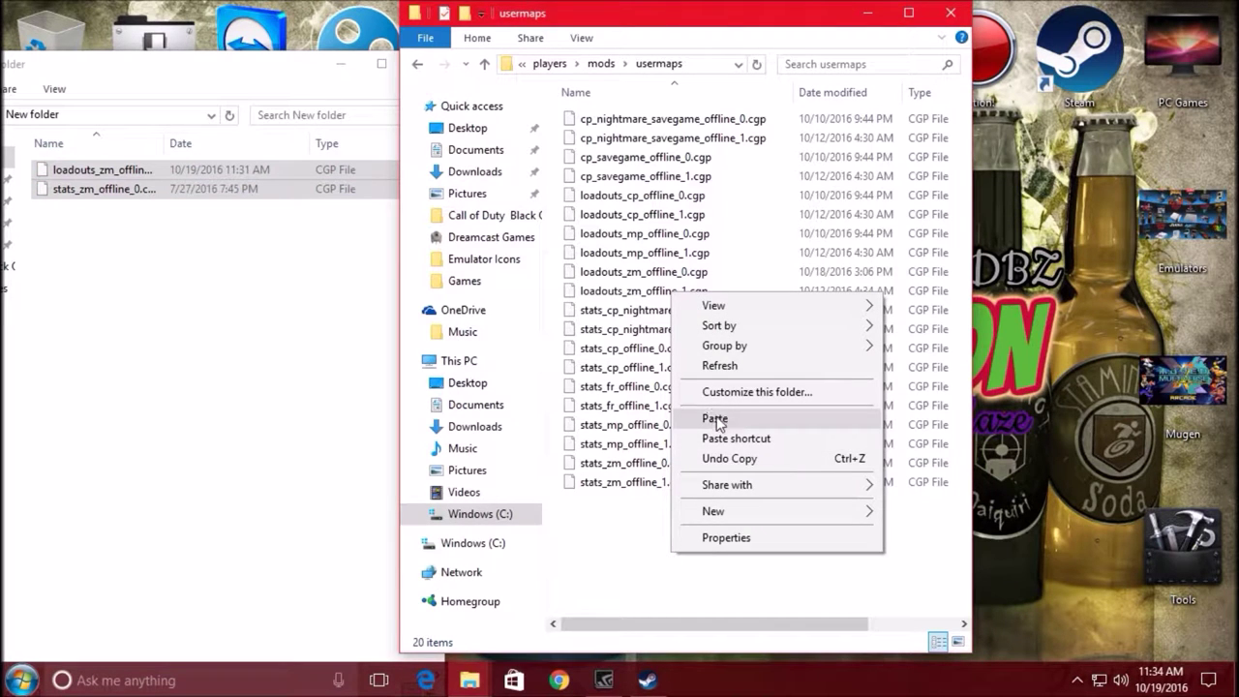
click(719, 421)
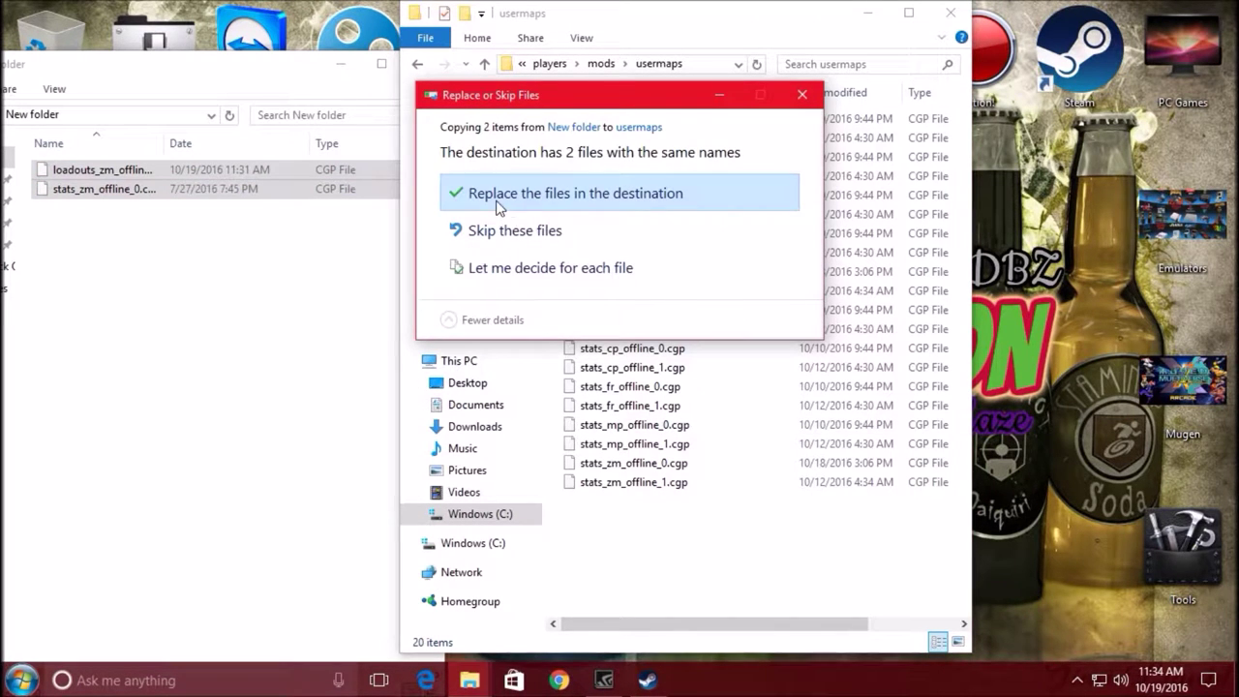
click(607, 207)
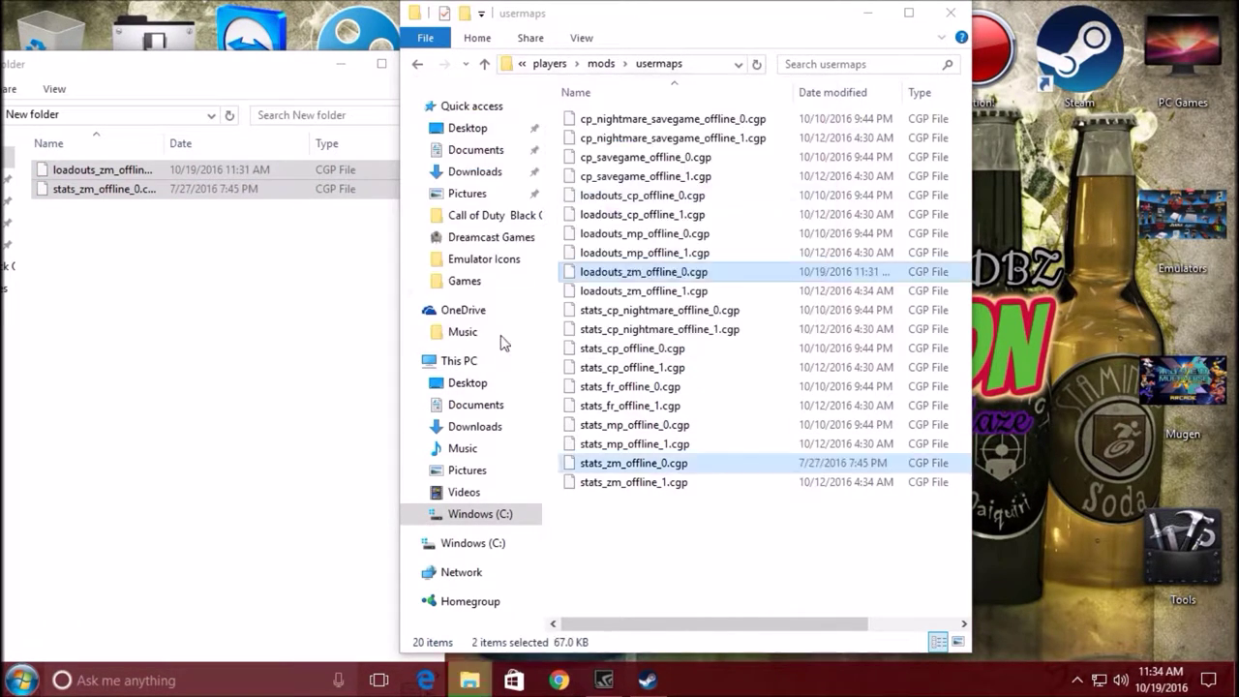
right_click(649, 532)
click(741, 340)
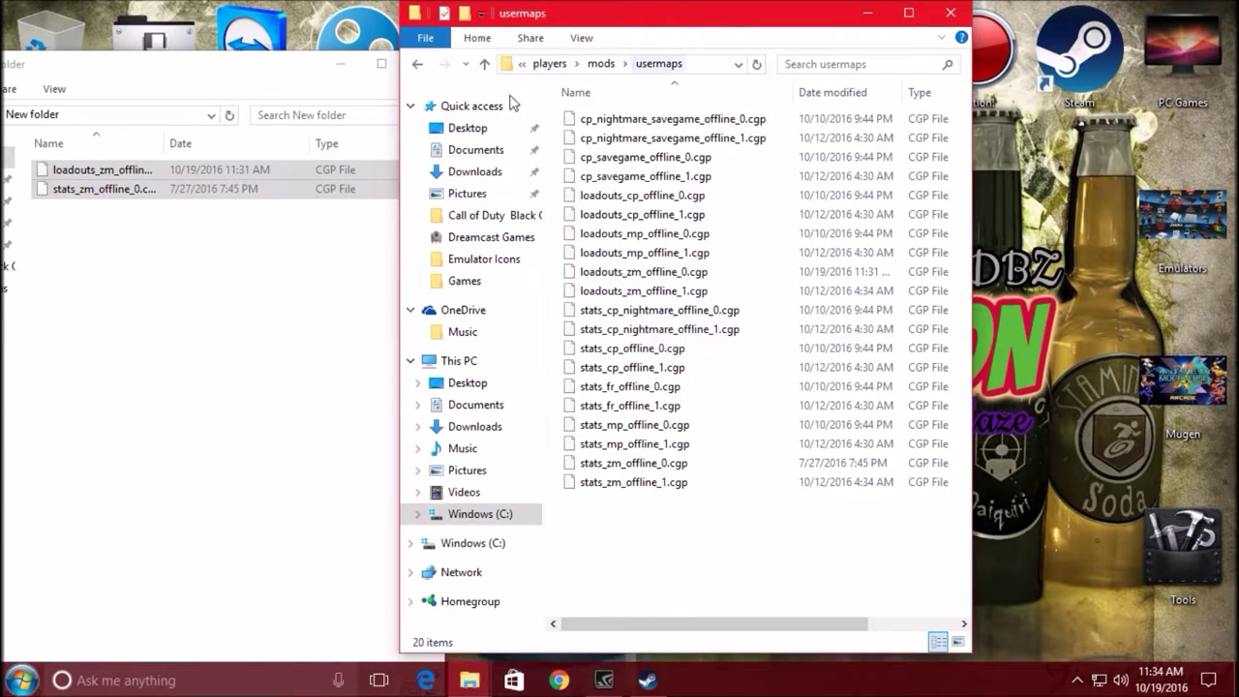
click(952, 14)
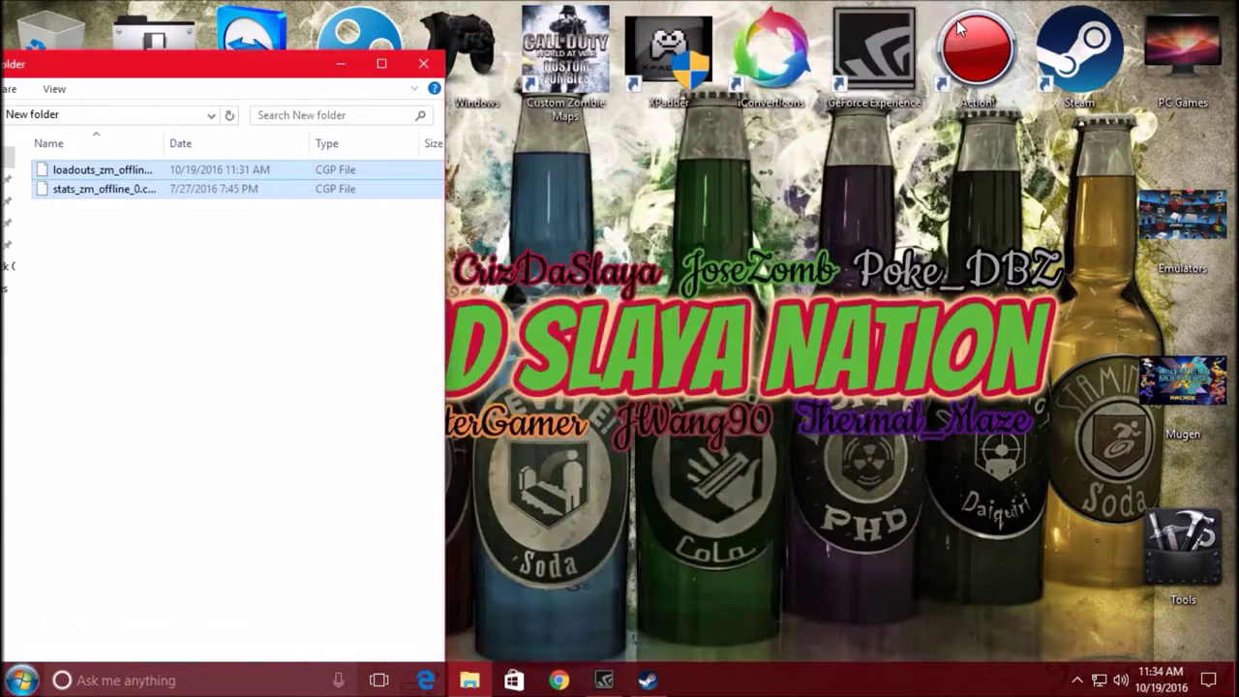
Step: Close New folder and delete it from the desktop
click(424, 64)
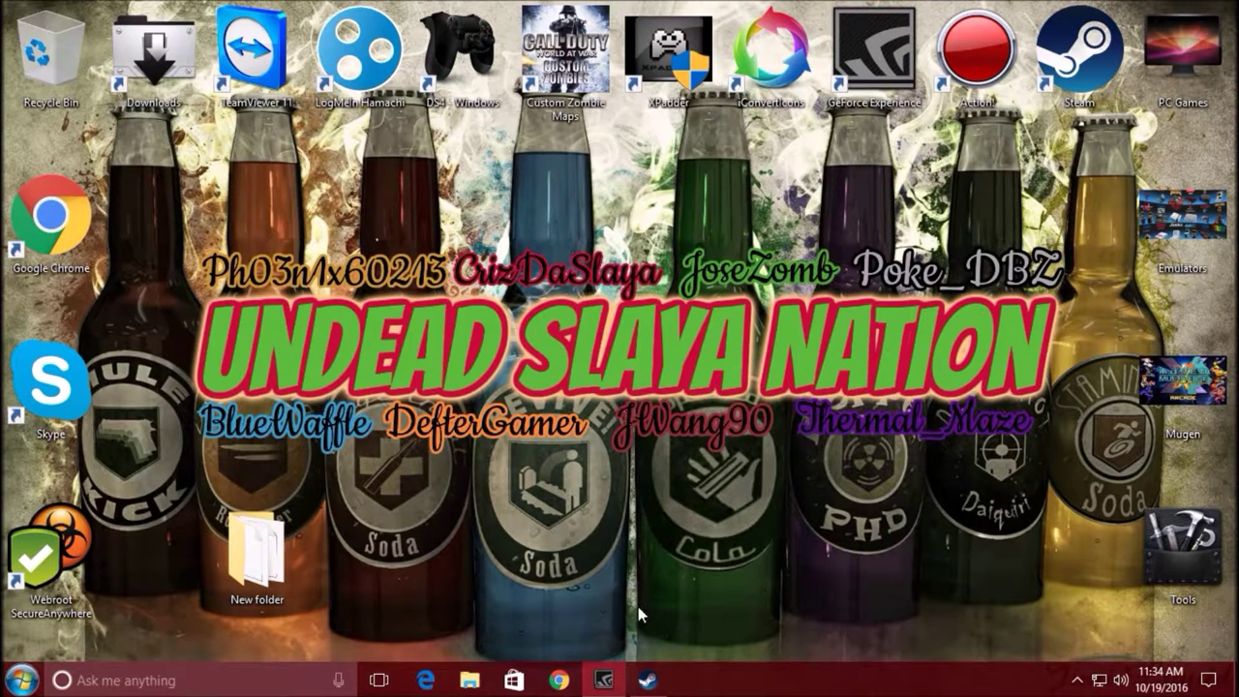
drag(257, 552, 153, 218)
double_click(177, 247)
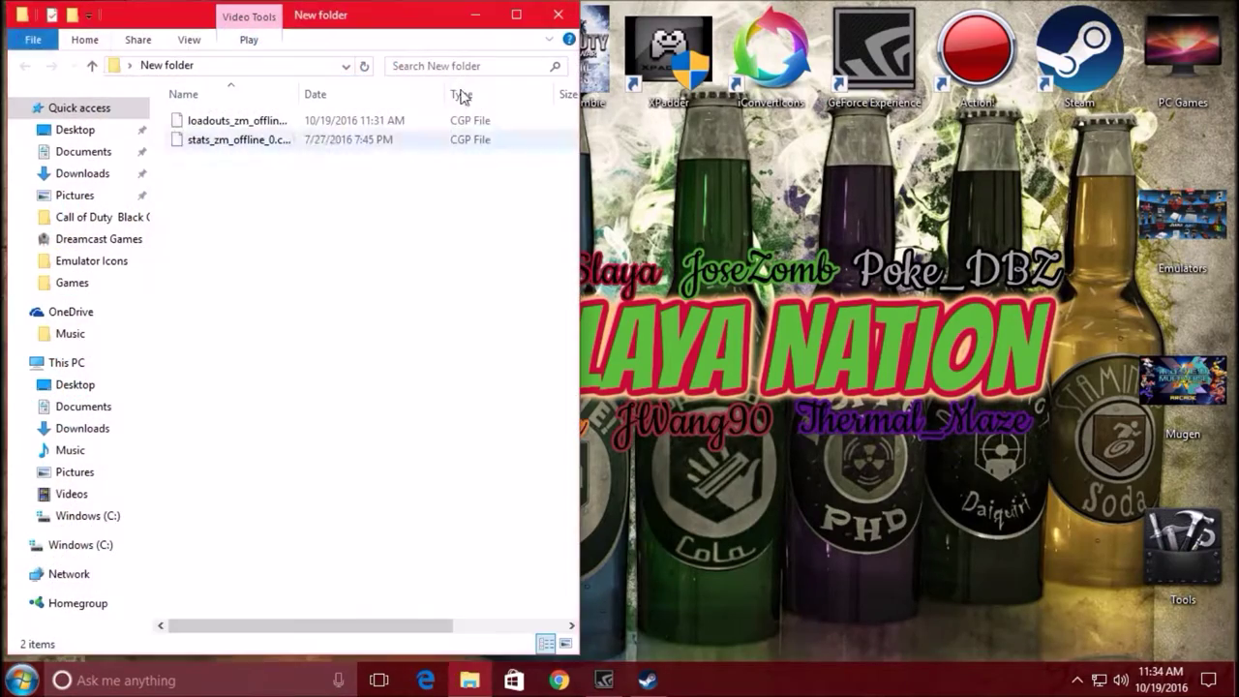
click(242, 139)
click(557, 14)
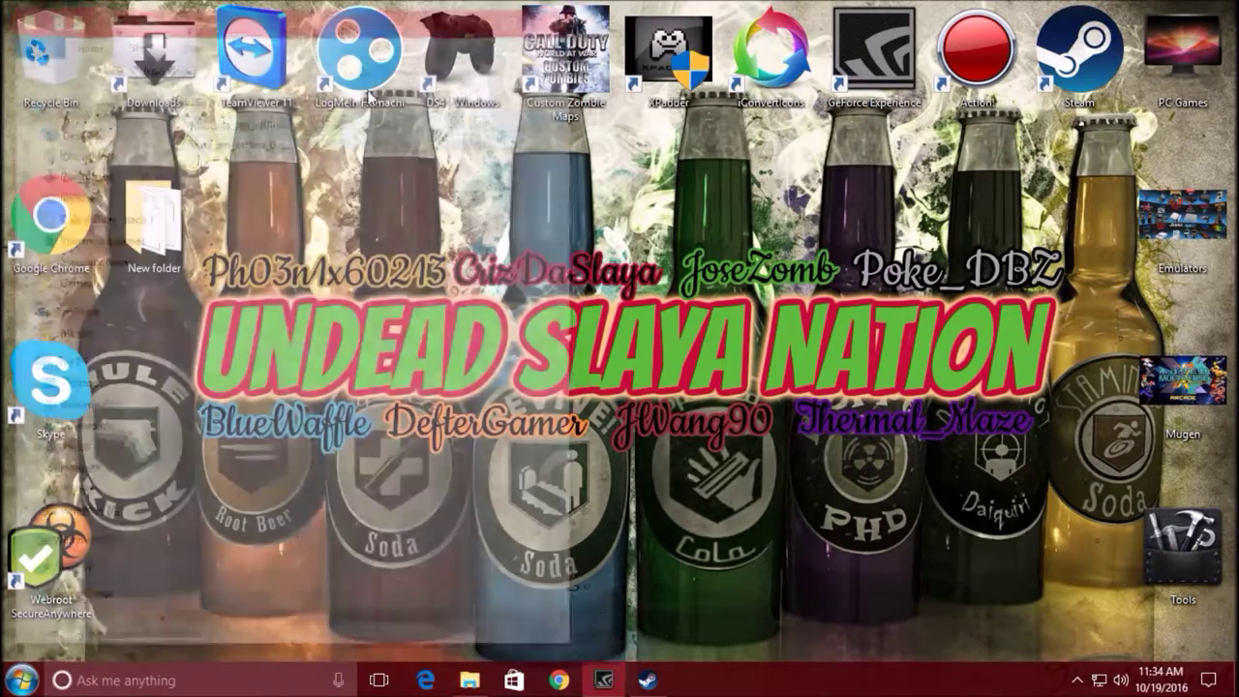
key(Delete)
Step: Empty the Recycle Bin, refresh the desktop, and return to Steam's game library
right_click(68, 54)
click(116, 72)
click(688, 399)
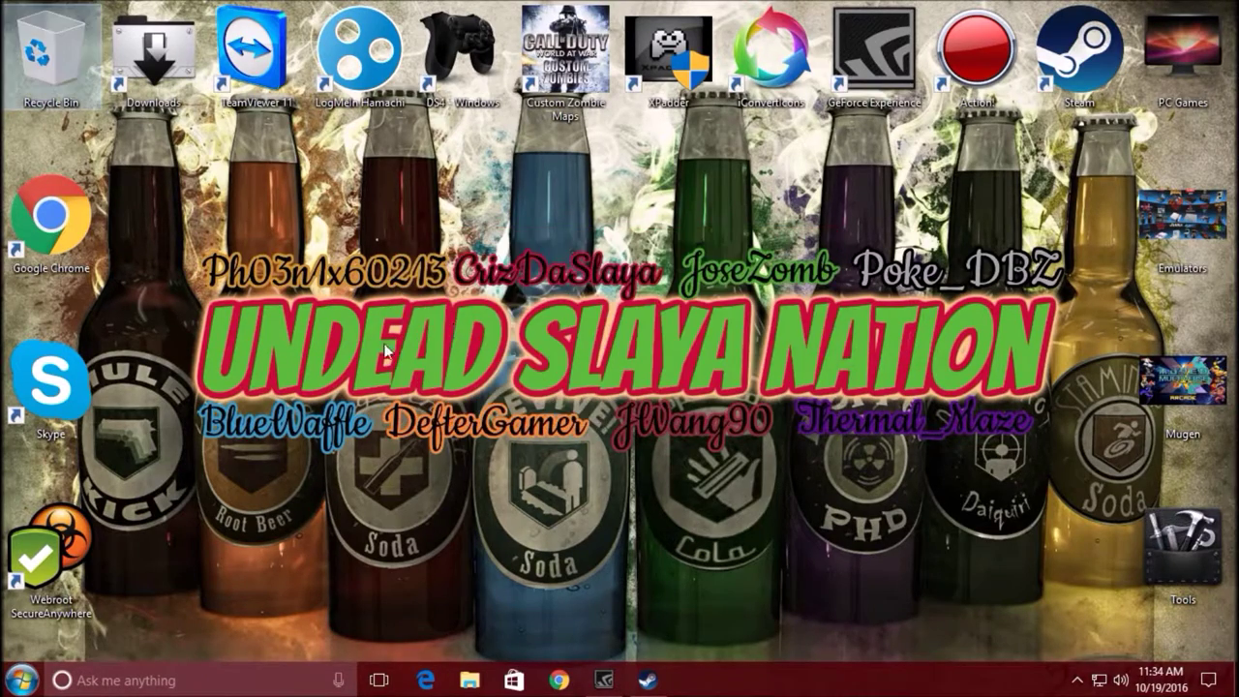
right_click(392, 251)
click(426, 297)
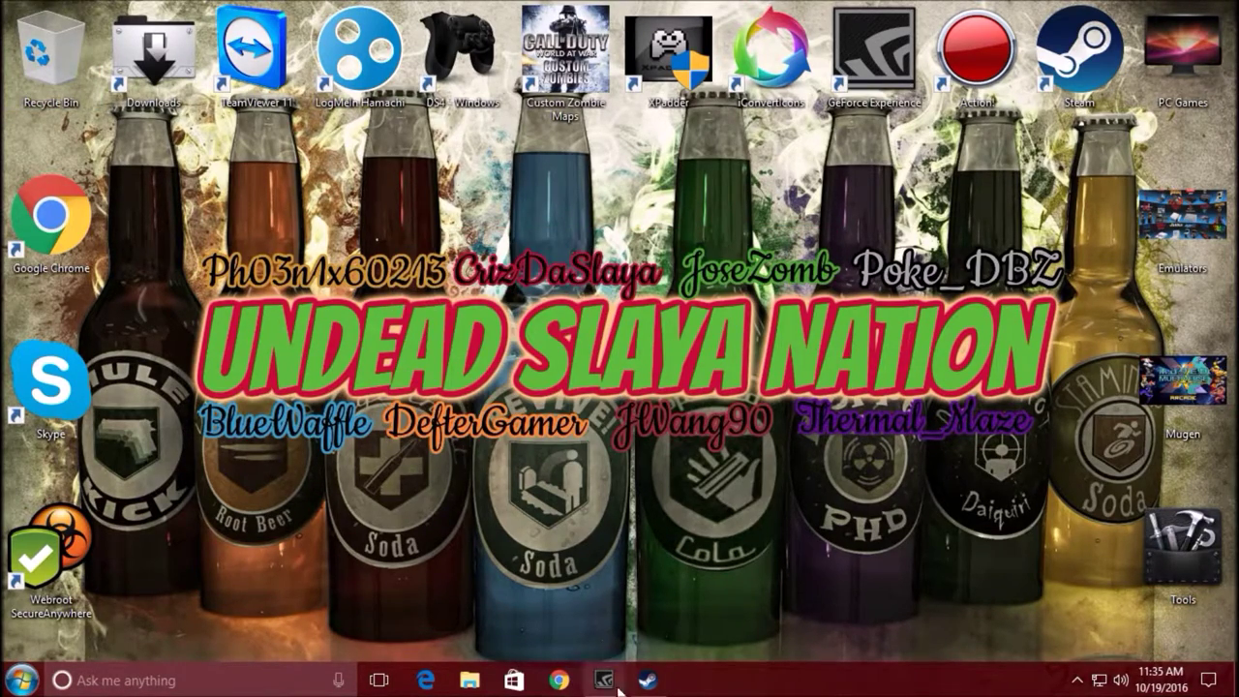
click(652, 684)
Step: Launch Call of Duty: Black Ops III from the Steam Library and enter the Zombies menu
right_click(140, 106)
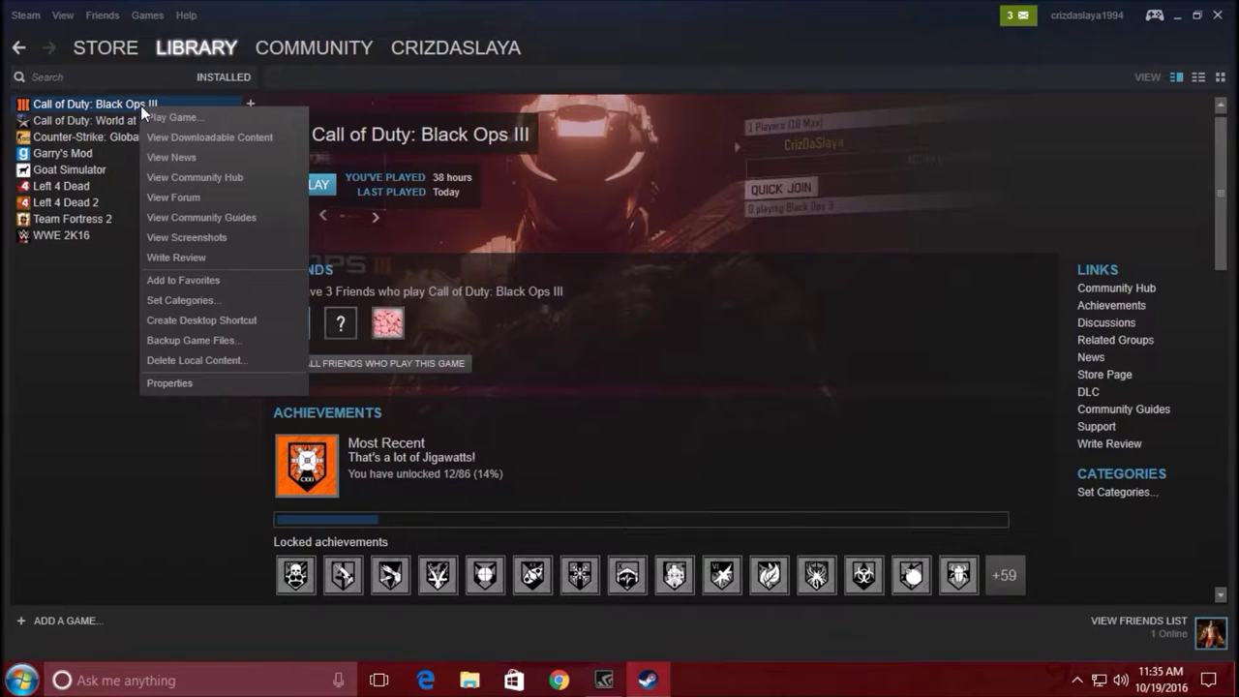
click(165, 116)
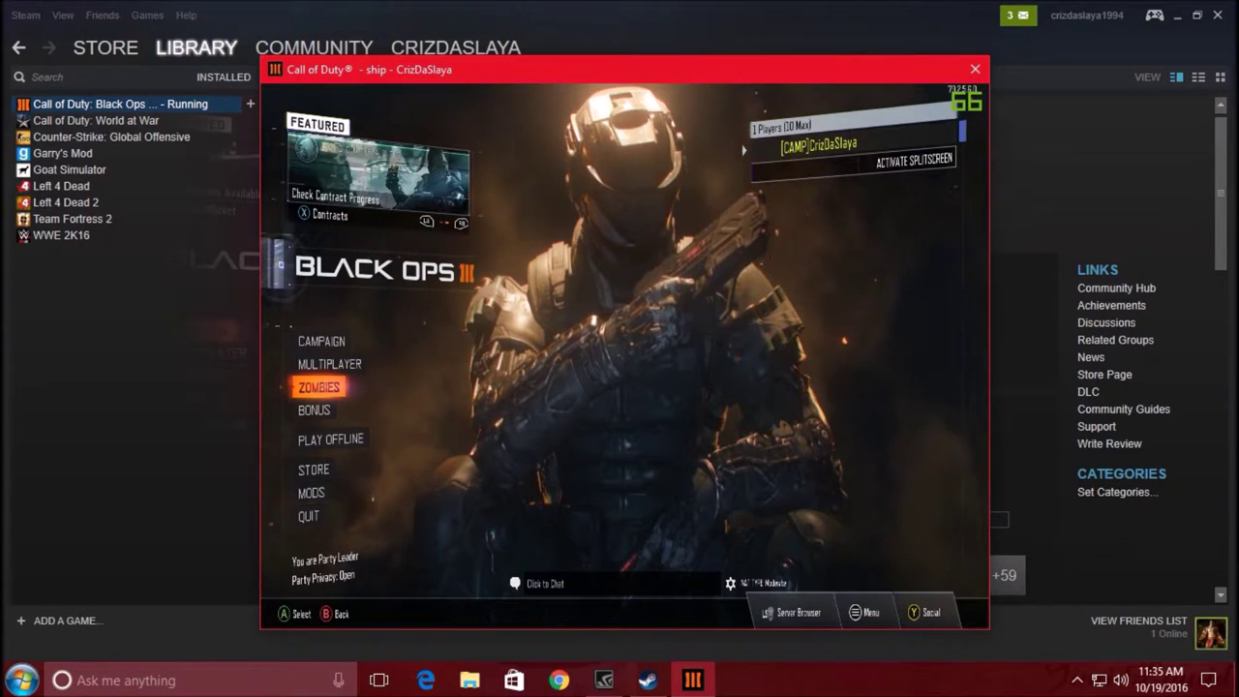
key(Return)
Step: Open the Zombies Private Game lobby
key(Down)
key(Down)
key(Up)
key(Up)
key(Down)
key(Up)
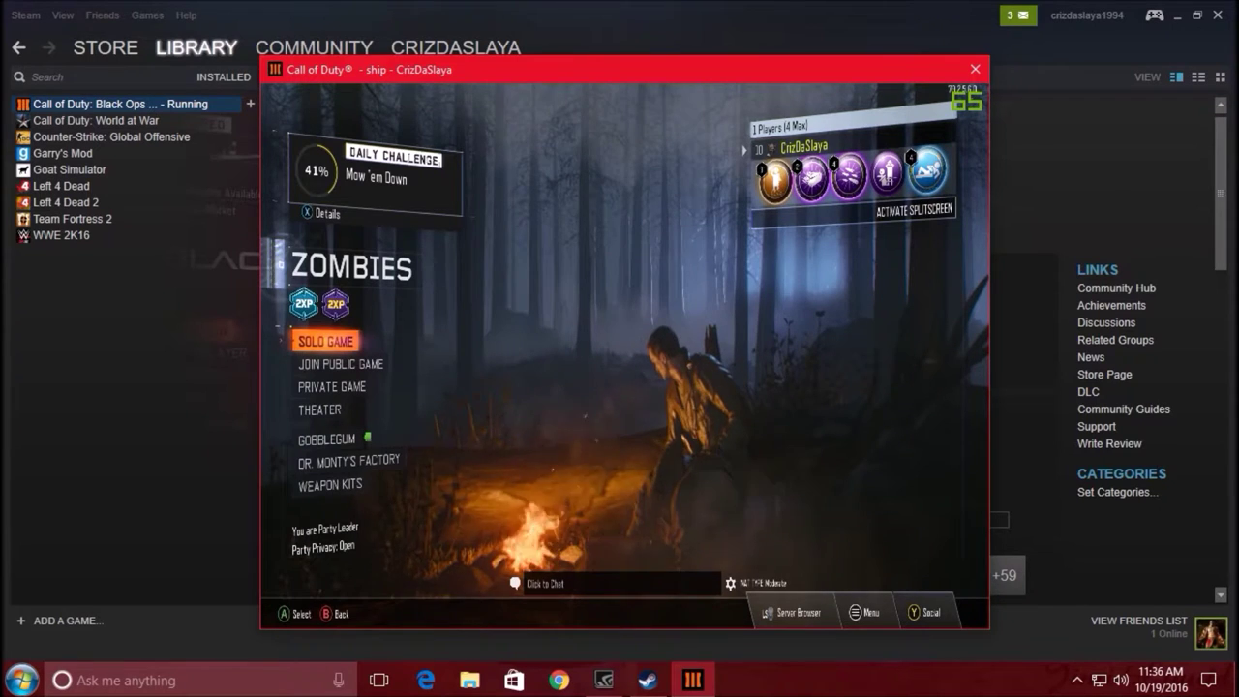
key(Down)
key(Down)
key(Return)
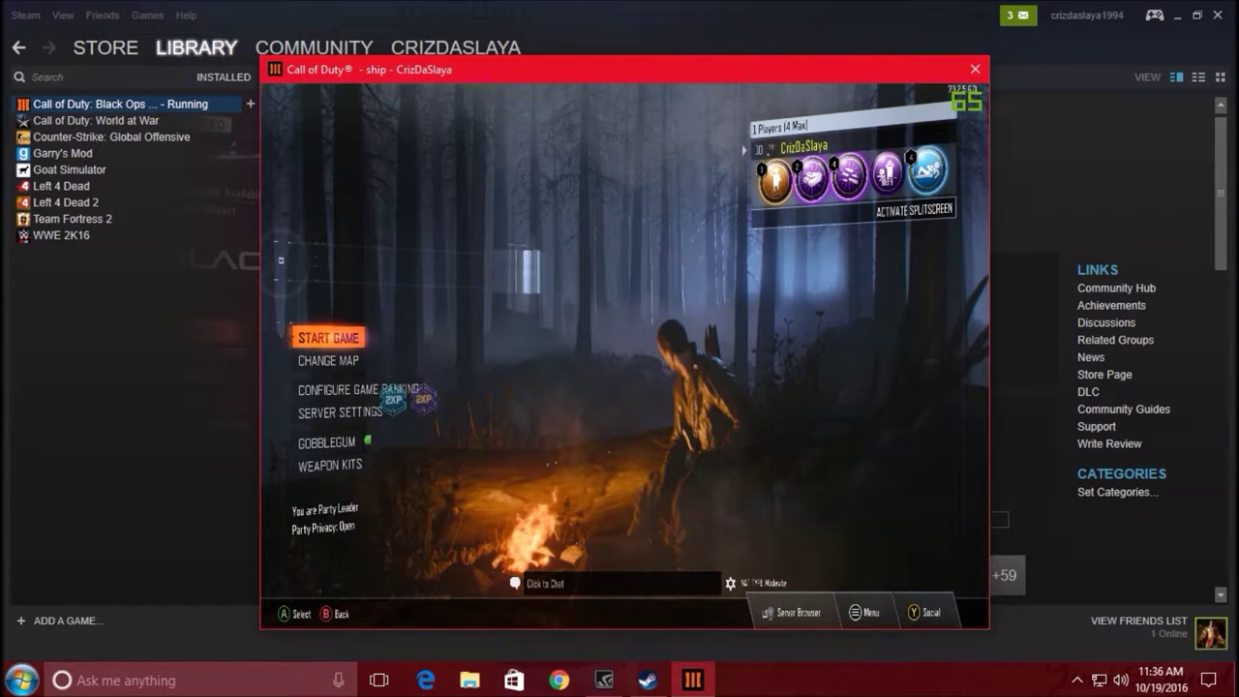
Step: Set Configure Game Ranking so the private game stays Non-Ranked
key(Down)
key(Down)
key(Return)
key(Down)
key(Up)
key(Return)
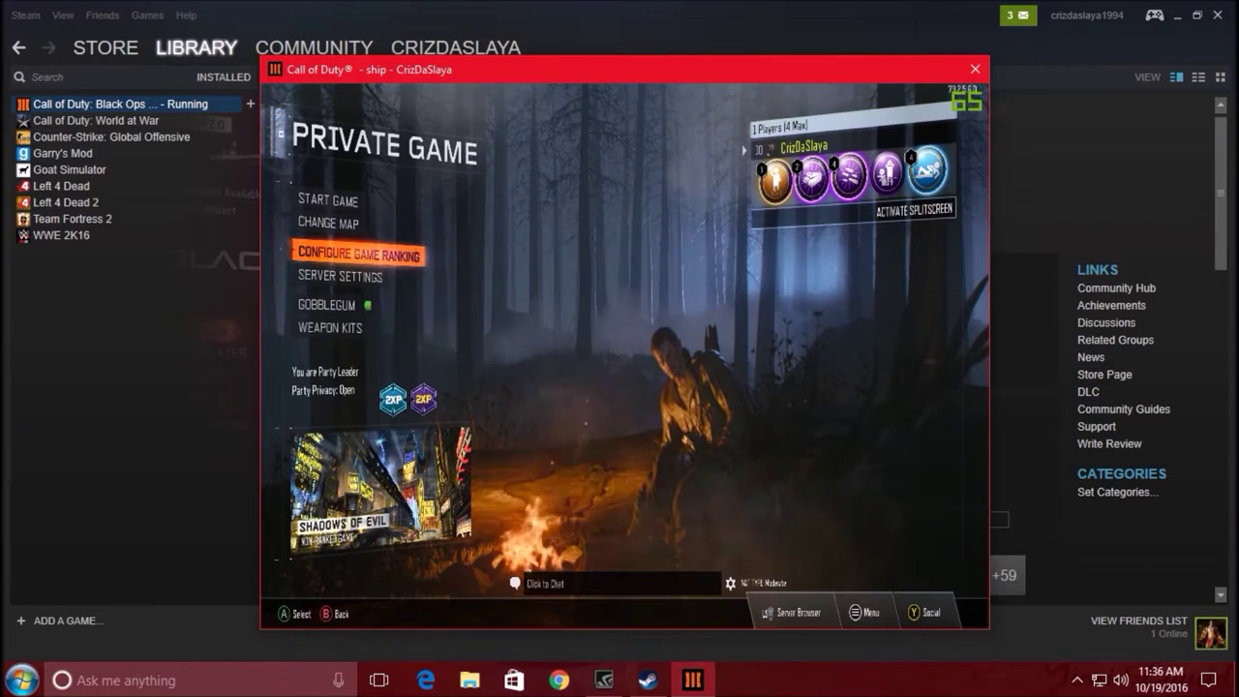
Step: Open Change Map and highlight the Night of the living dead custom map
key(Up)
key(Up)
key(Down)
key(Up)
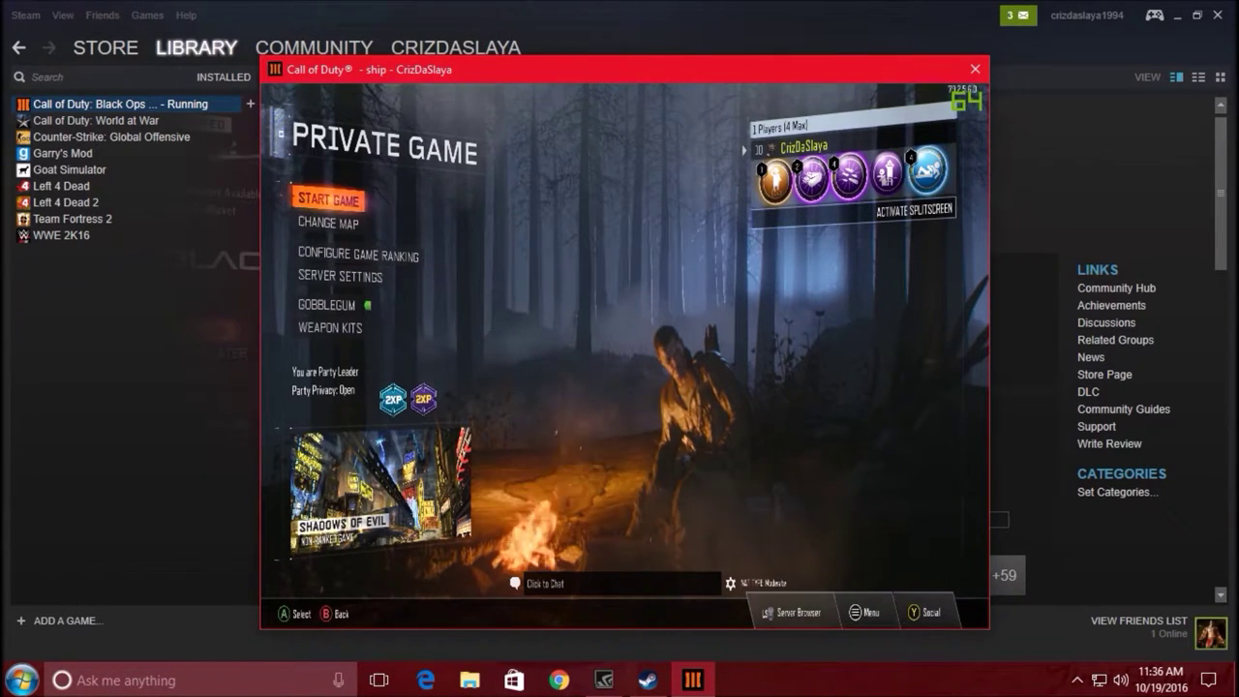
key(Down)
key(Up)
key(Down)
key(Return)
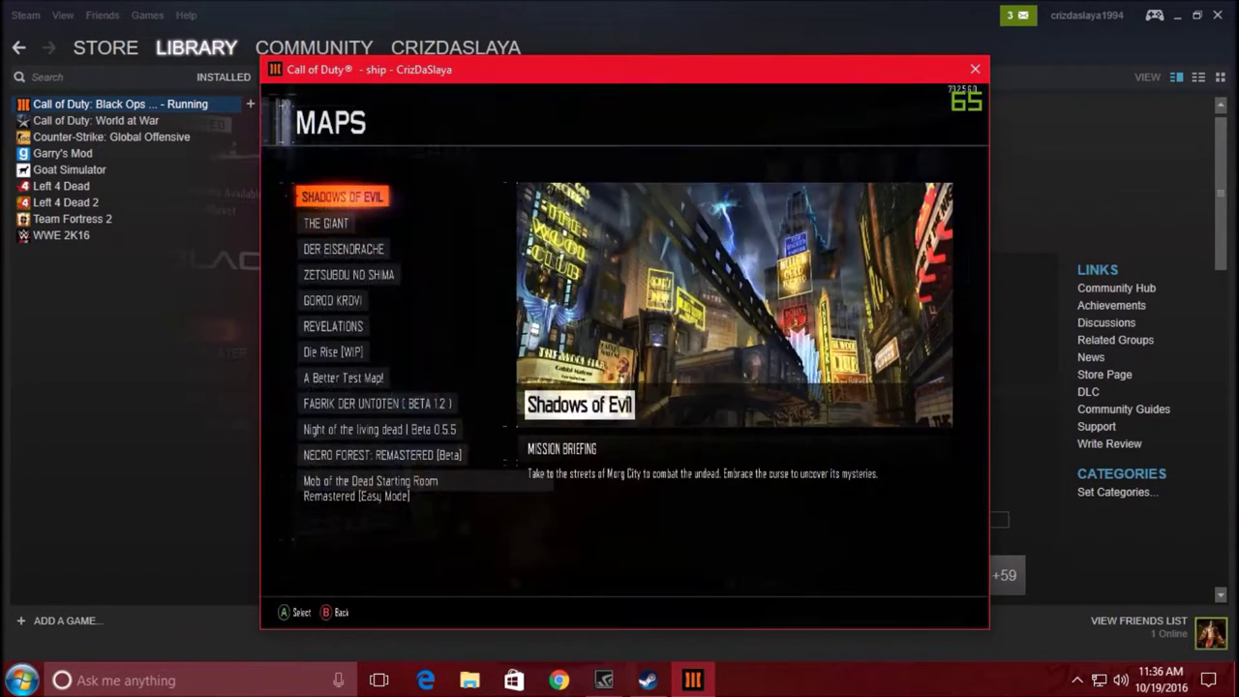
key(Down)
key(Down)
key(Down)
key(Down)
key(Down)
key(Down)
key(Down)
key(Down)
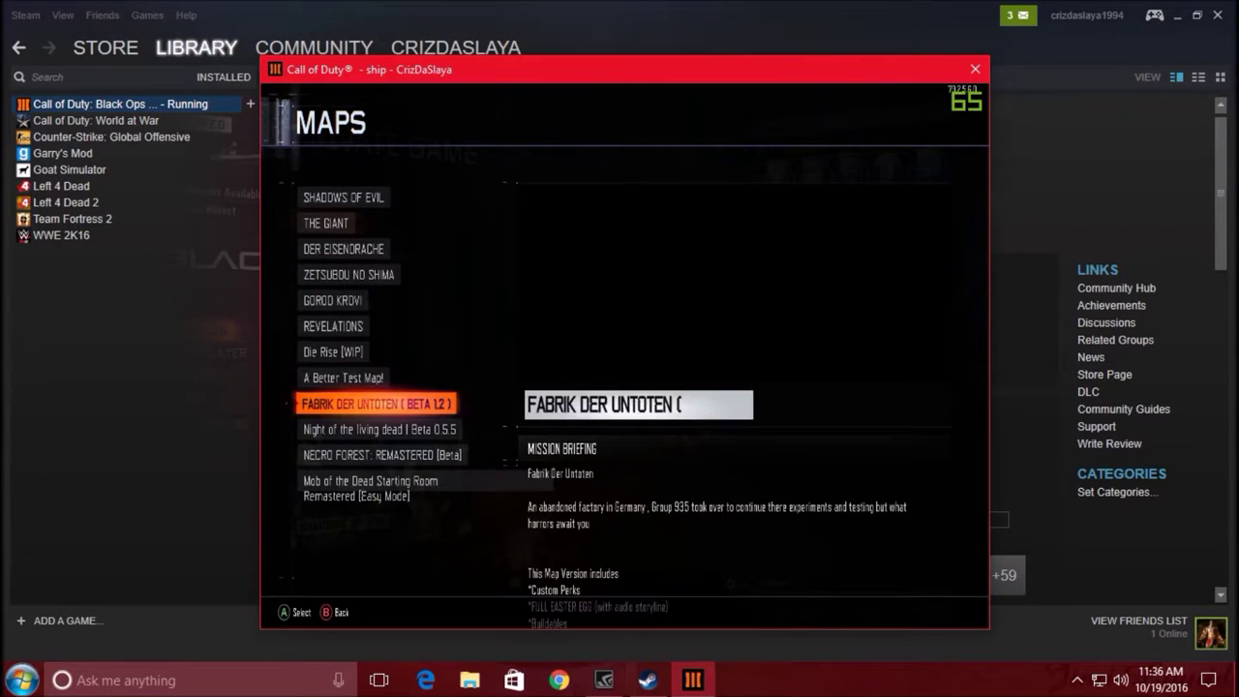
key(Down)
key(Down)
key(Up)
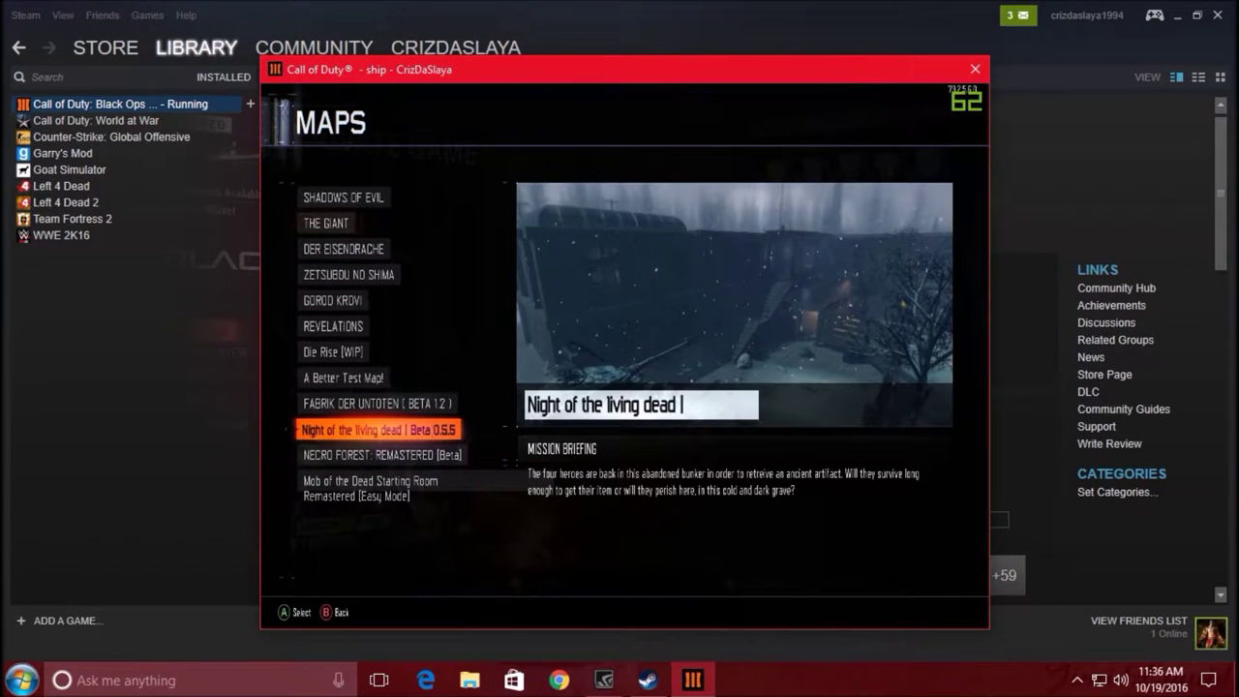
key(Down)
key(Up)
Step: Confirm Night of the living dead as the map and start the private Zombies match
key(Return)
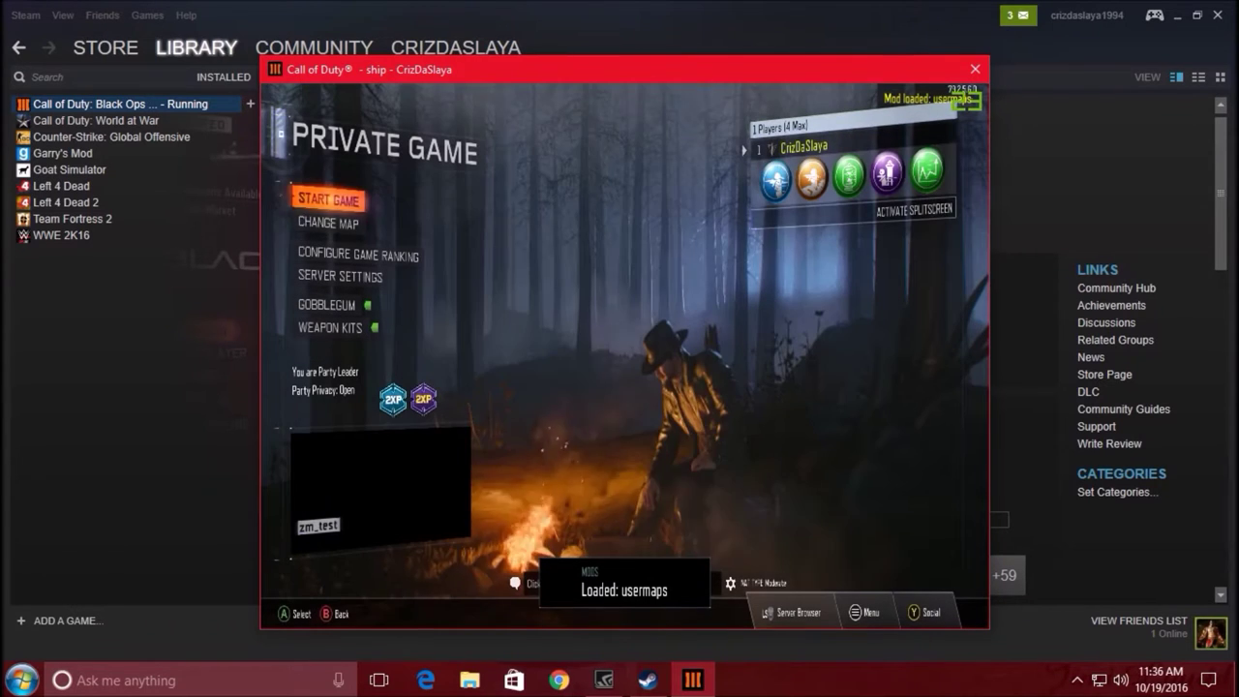
key(Return)
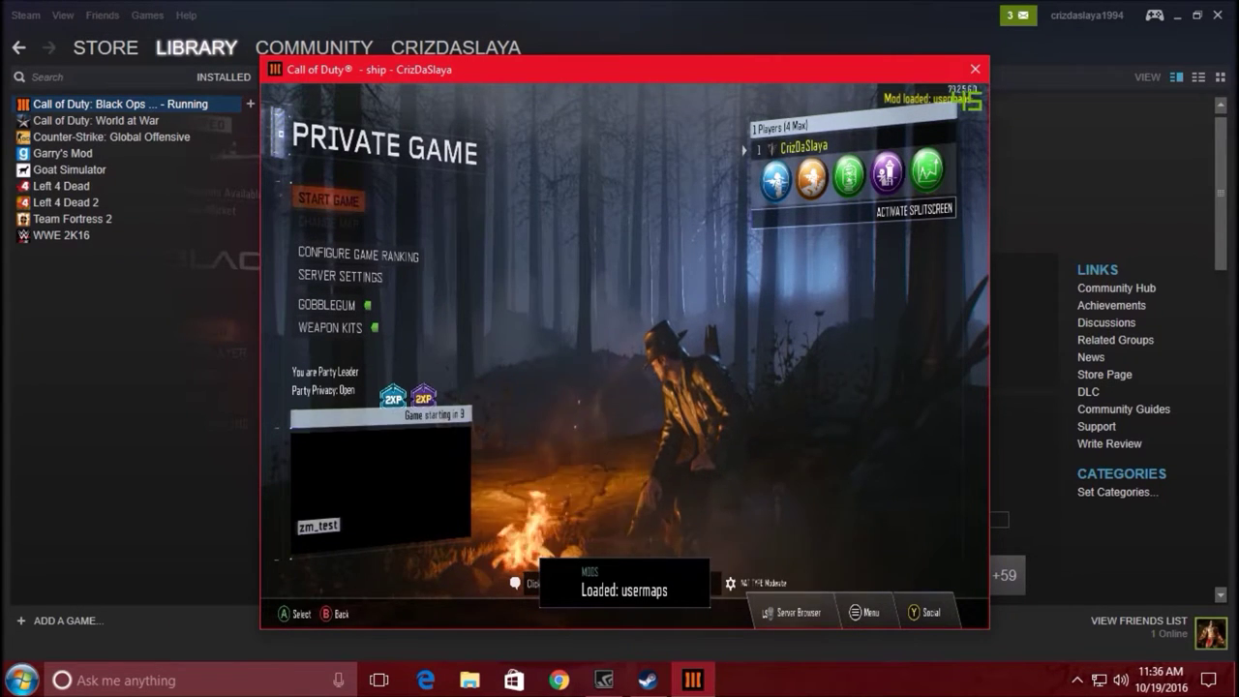